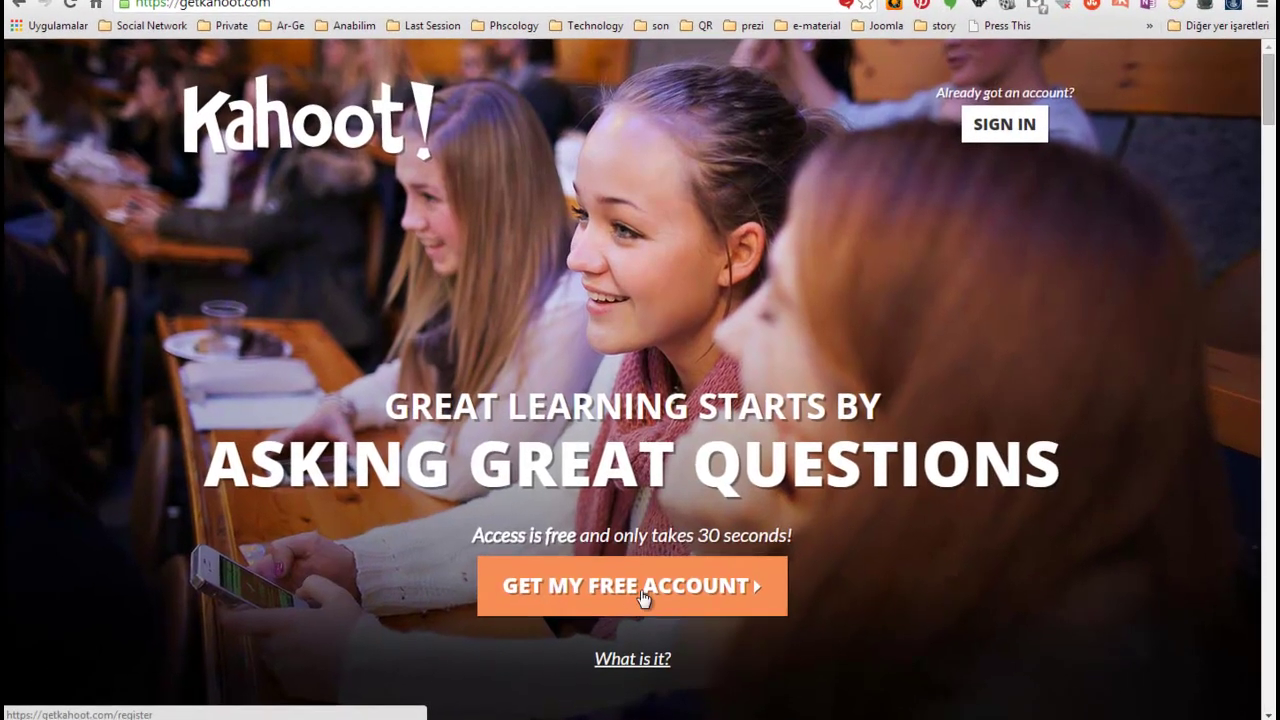
Go to the free account sign-up page from the getkahoot.com home page.
{"action": "left_click", "coordinate": [645, 567]}
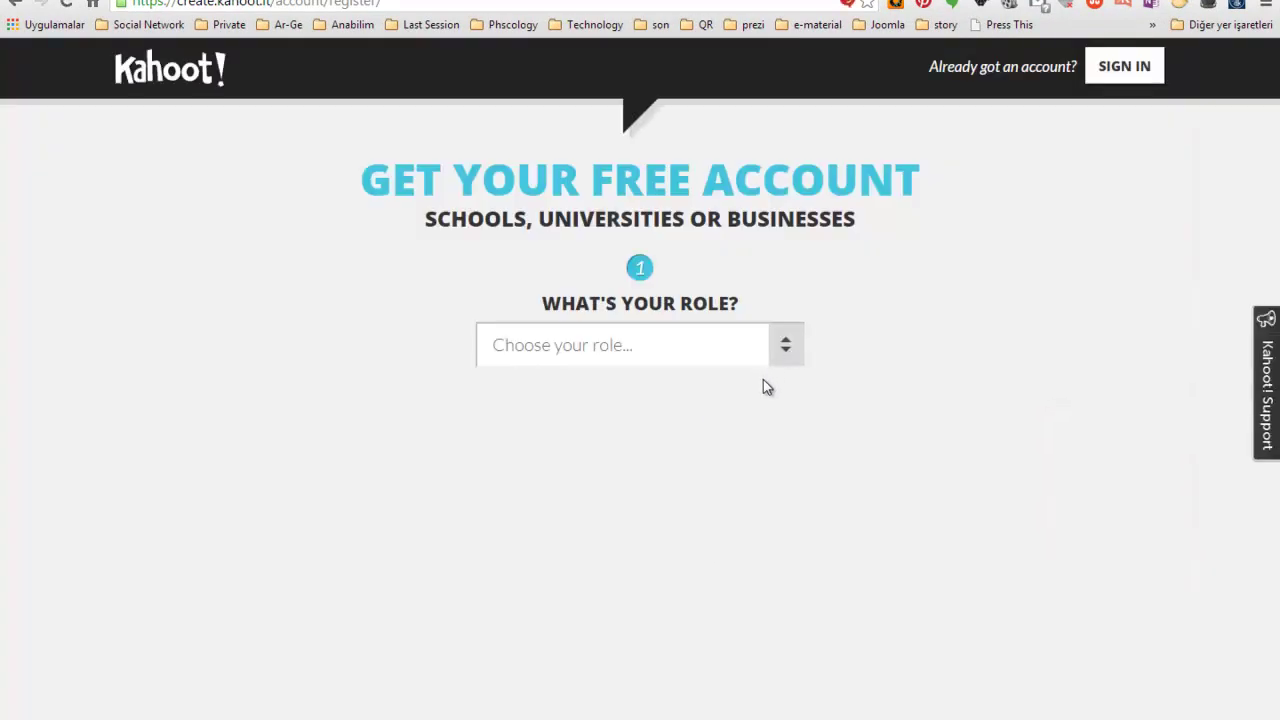
Choose 'I'm a teacher' as the role on the sign-up form.
{"action": "left_click", "coordinate": [651, 333]}
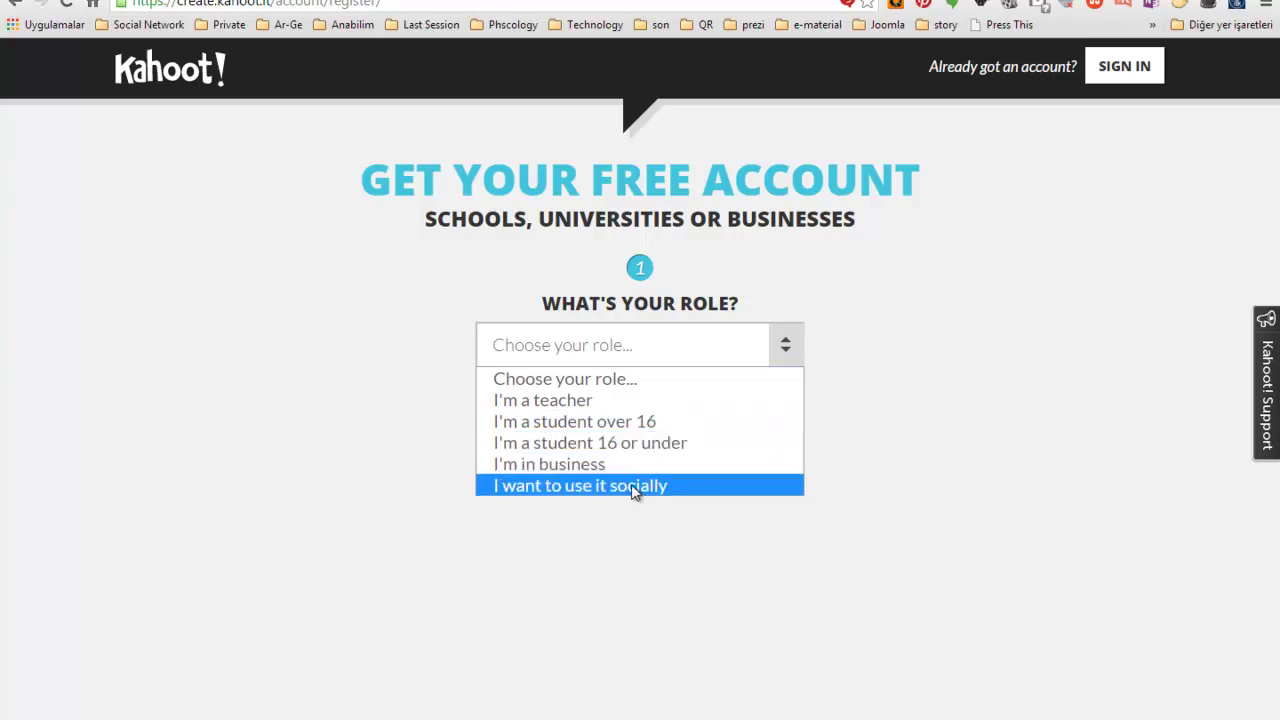
{"action": "left_click", "coordinate": [567, 401]}
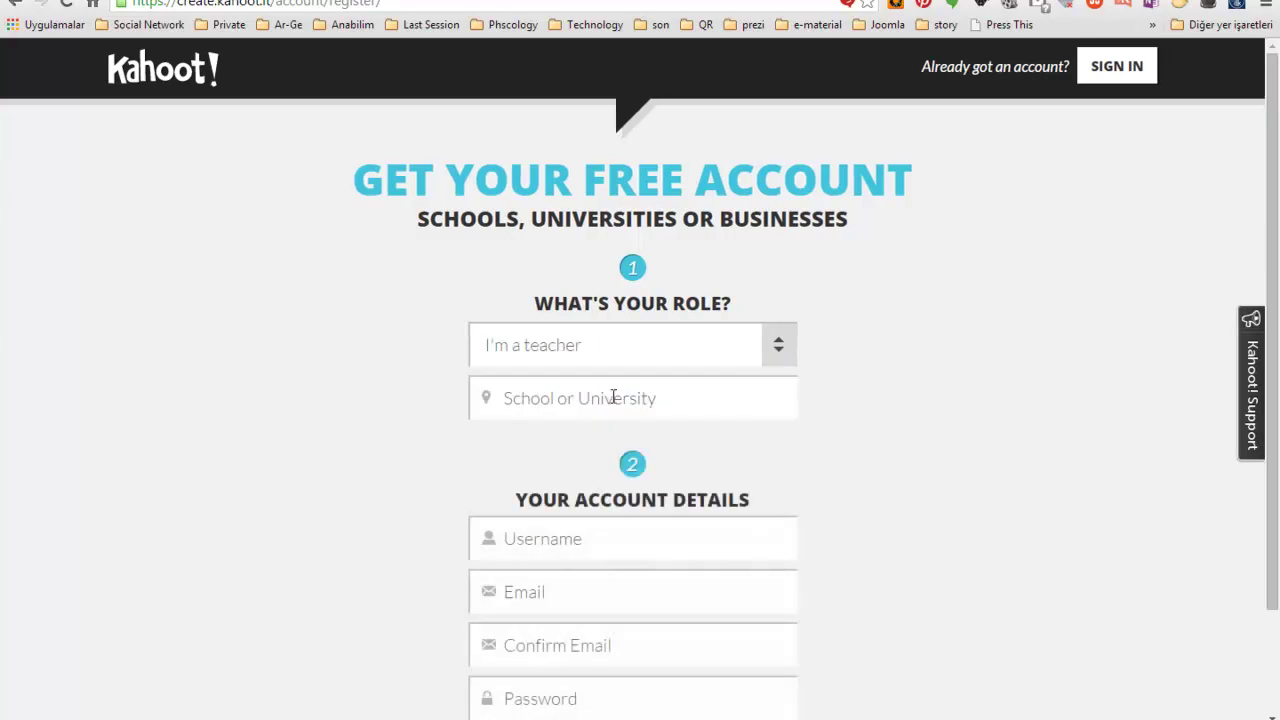
Enter 'xxx kurumu' as the school and fill in a username.
{"action": "left_click", "coordinate": [609, 399]}
{"action": "type", "text": "xxx kurumu"}
{"action": "left_click", "coordinate": [643, 536]}
{"action": "type", "text": "idos"}
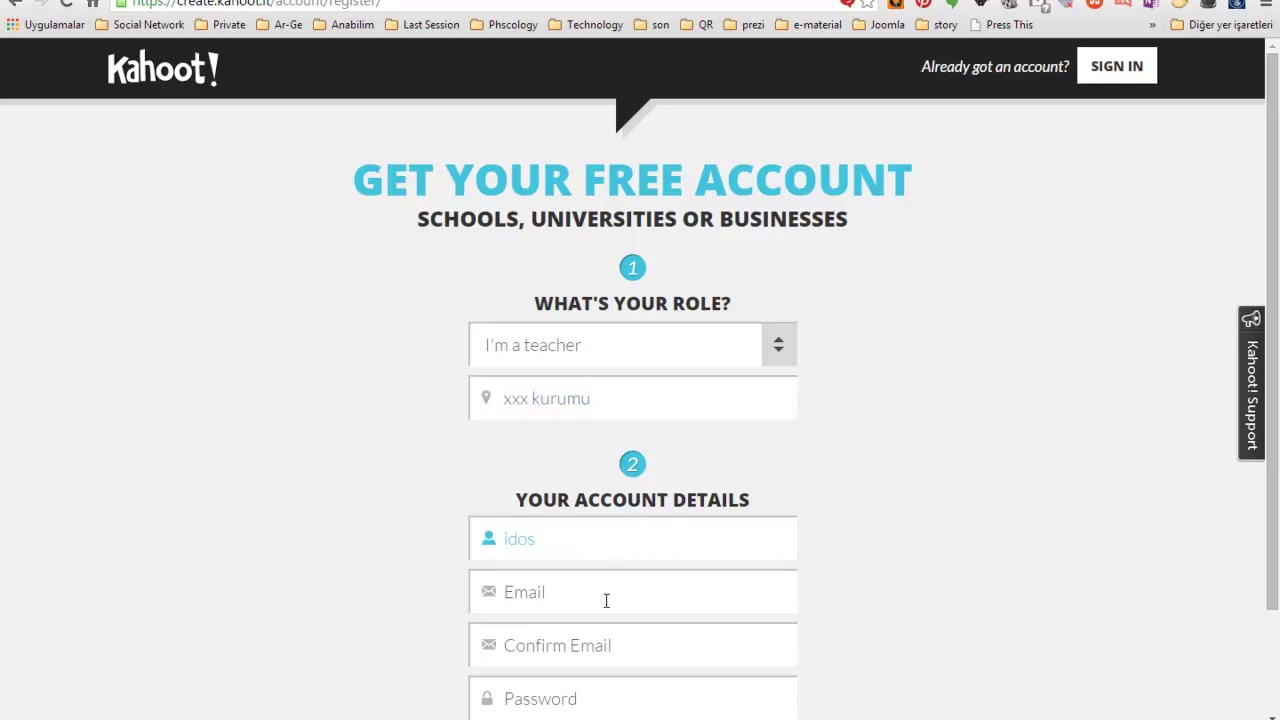
{"action": "left_click", "coordinate": [603, 596]}
{"action": "left_click", "coordinate": [588, 539]}
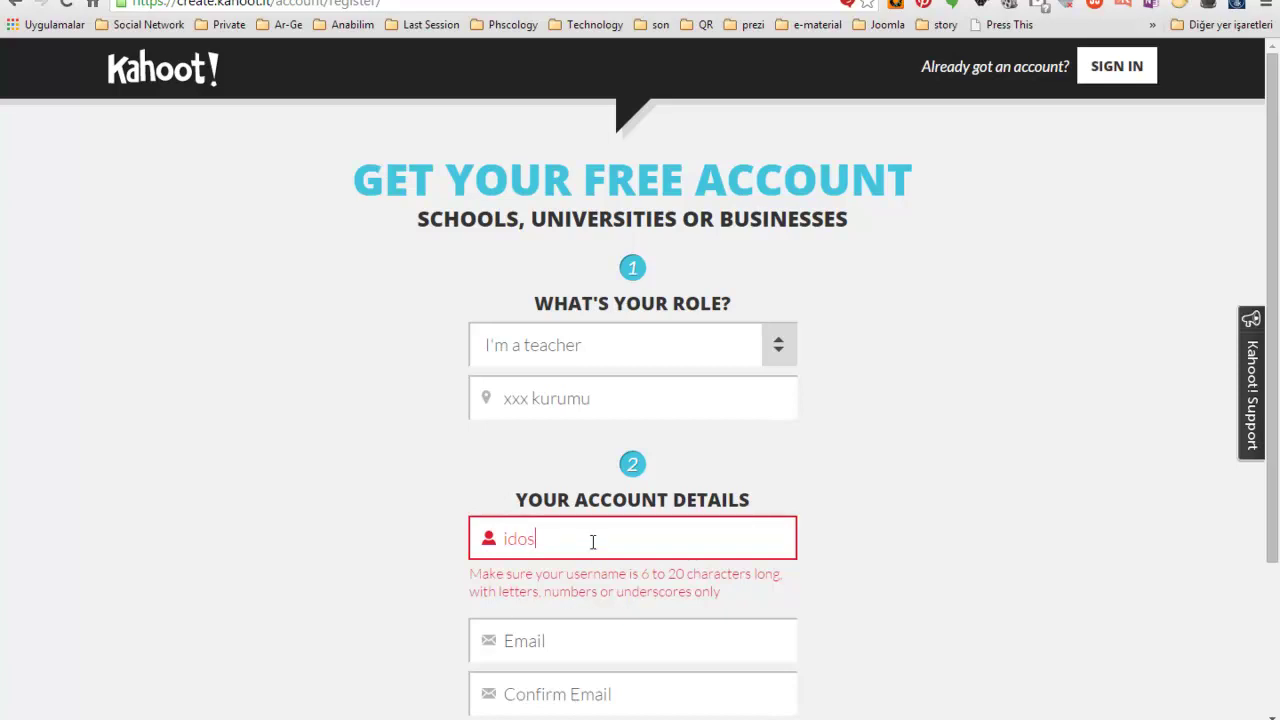
{"action": "type", "text": "idos"}
Enter the e-mail address, confirm it, and type the account password.
{"action": "left_click", "coordinate": [559, 633]}
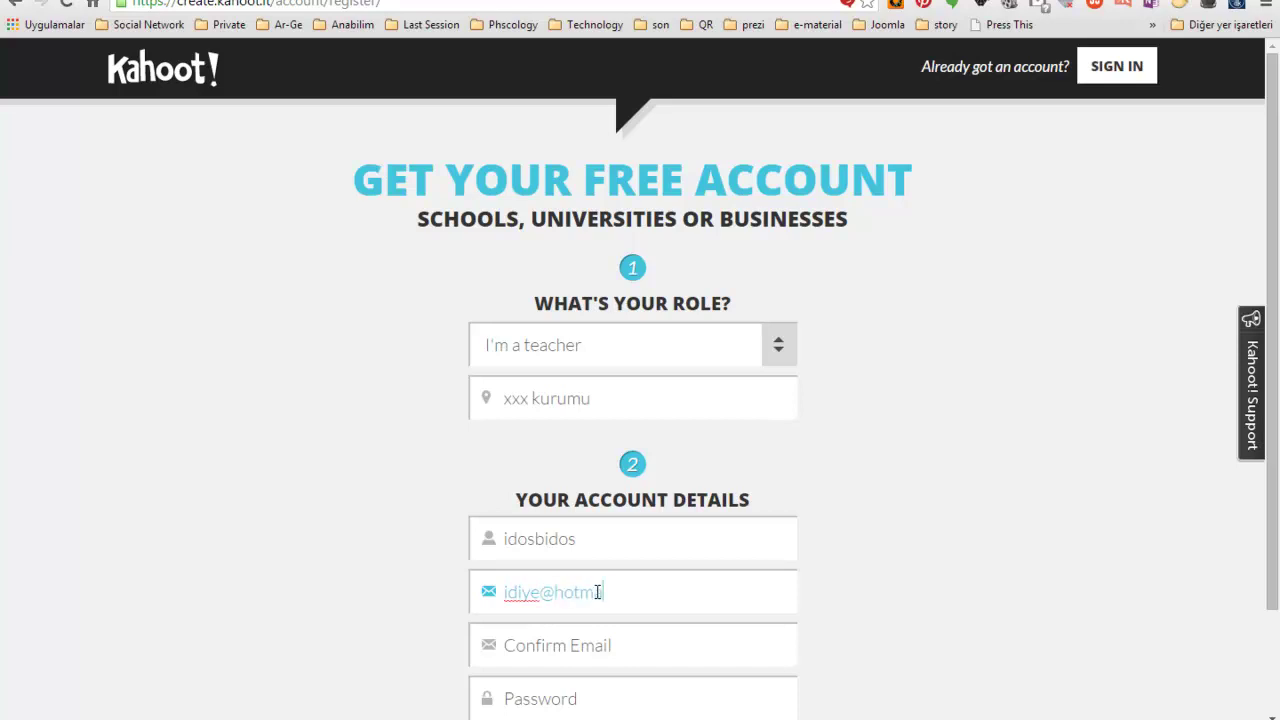
{"action": "key", "text": "Tab"}
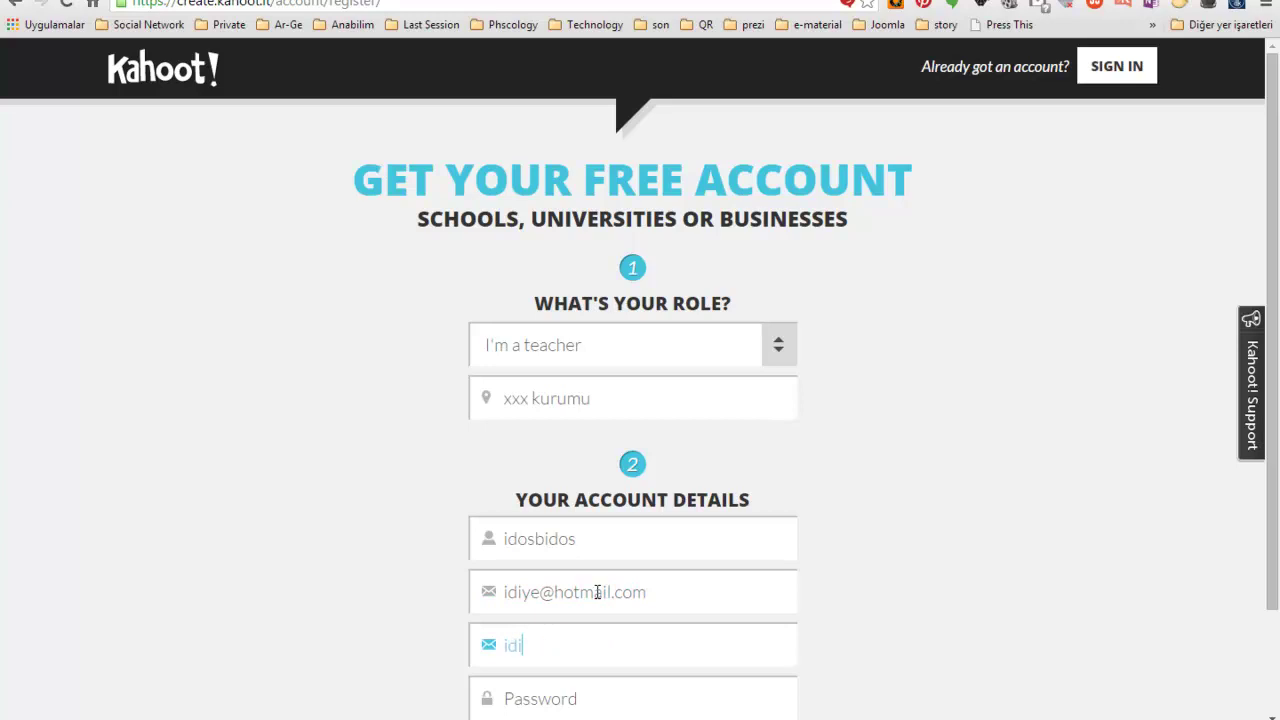
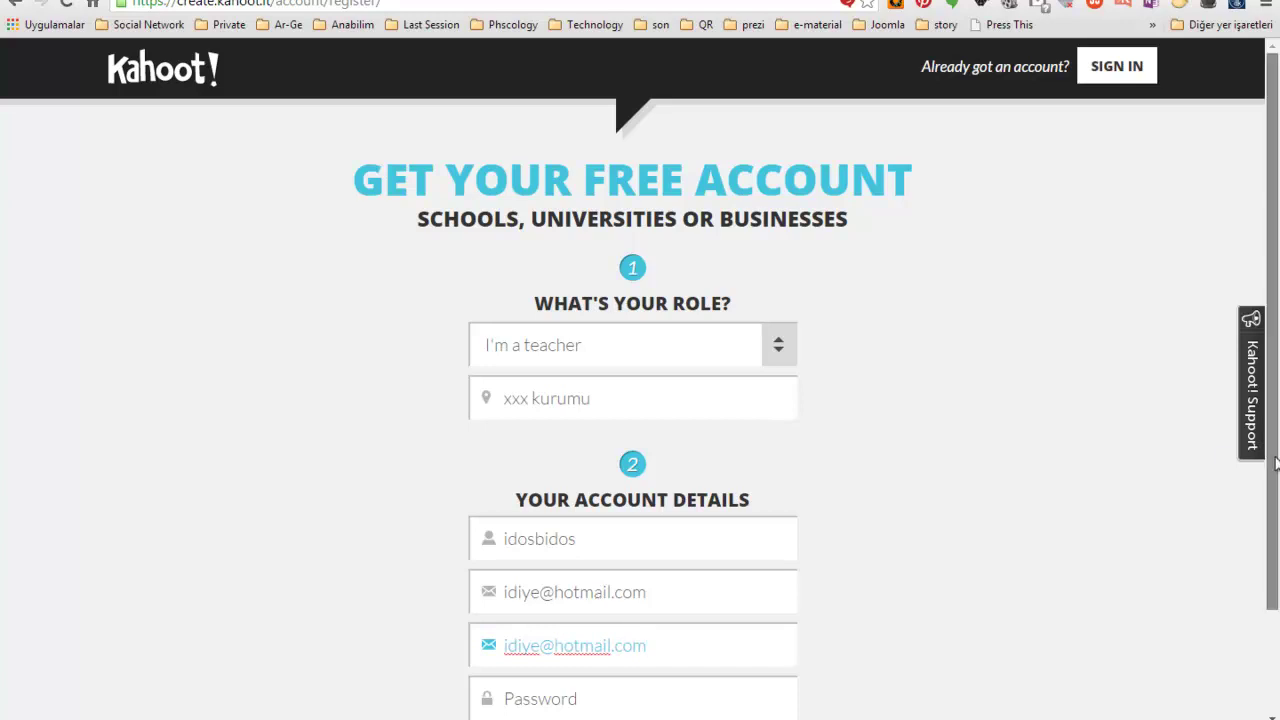
{"action": "scroll", "coordinate": [830, 620], "scroll_direction": "down", "scroll_amount": 2}
{"action": "left_click", "coordinate": [500, 572]}
{"action": "type", "text": "123456"}
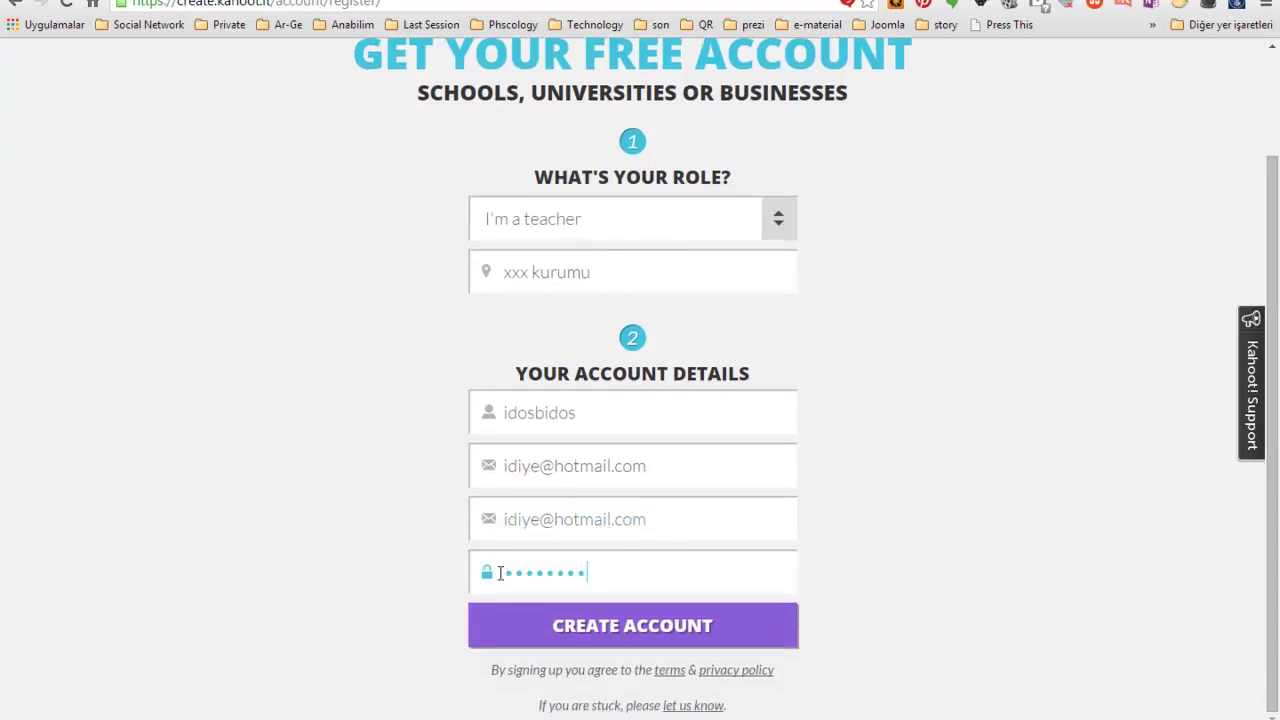
Create the account and open the account menu on the welcome dashboard.
{"action": "left_click", "coordinate": [560, 636]}
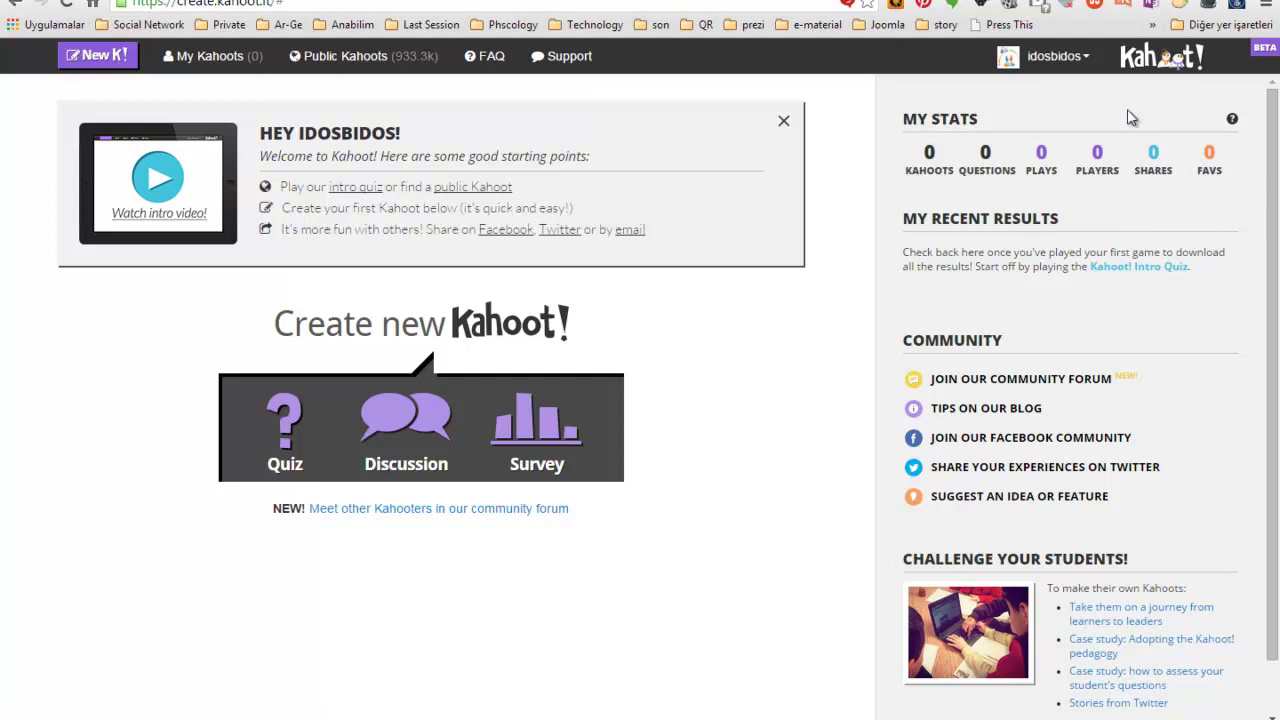
{"action": "left_click", "coordinate": [1088, 62]}
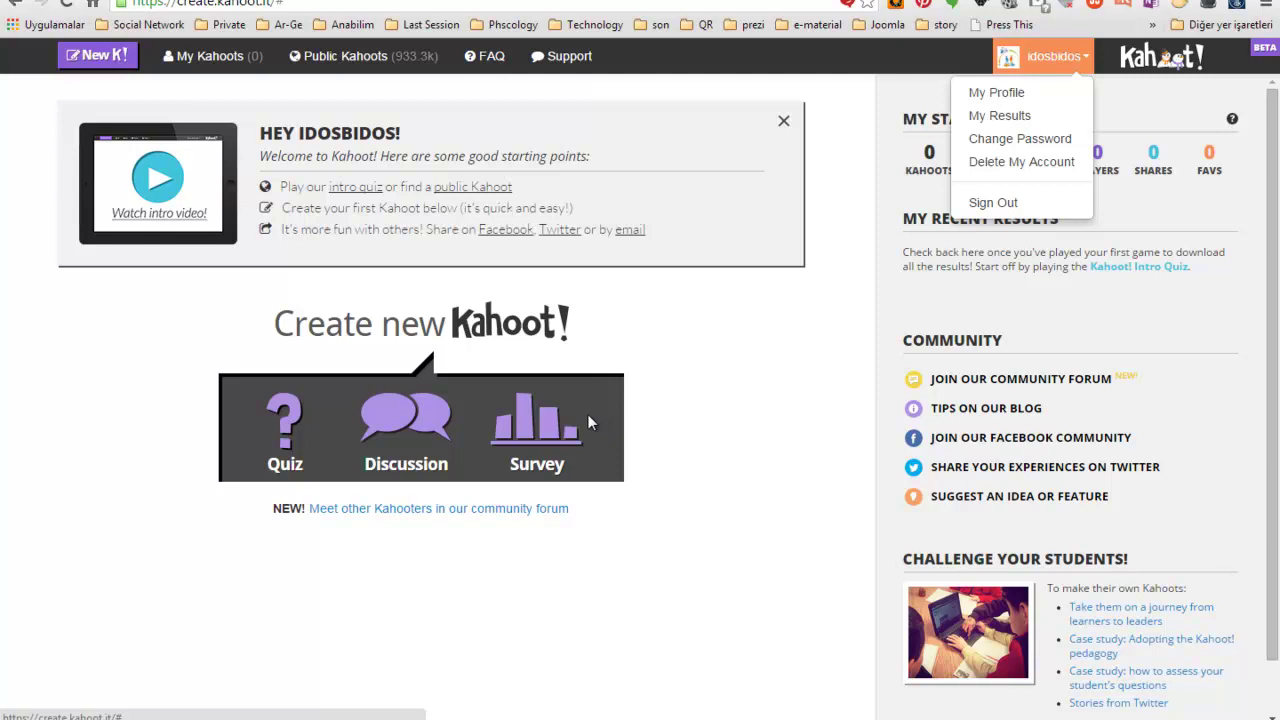
Create a new quiz titled 'Digital Vatandaşlık' and open its editor.
{"action": "left_click", "coordinate": [290, 455]}
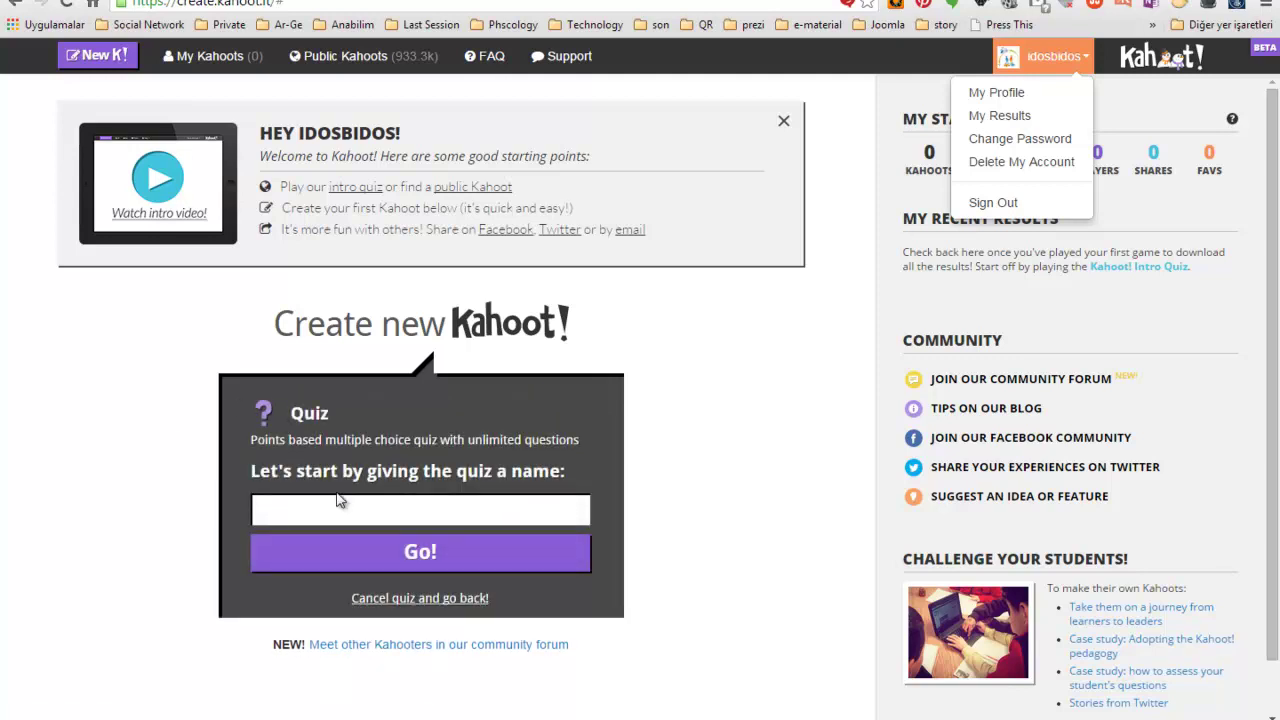
{"action": "left_click", "coordinate": [348, 517]}
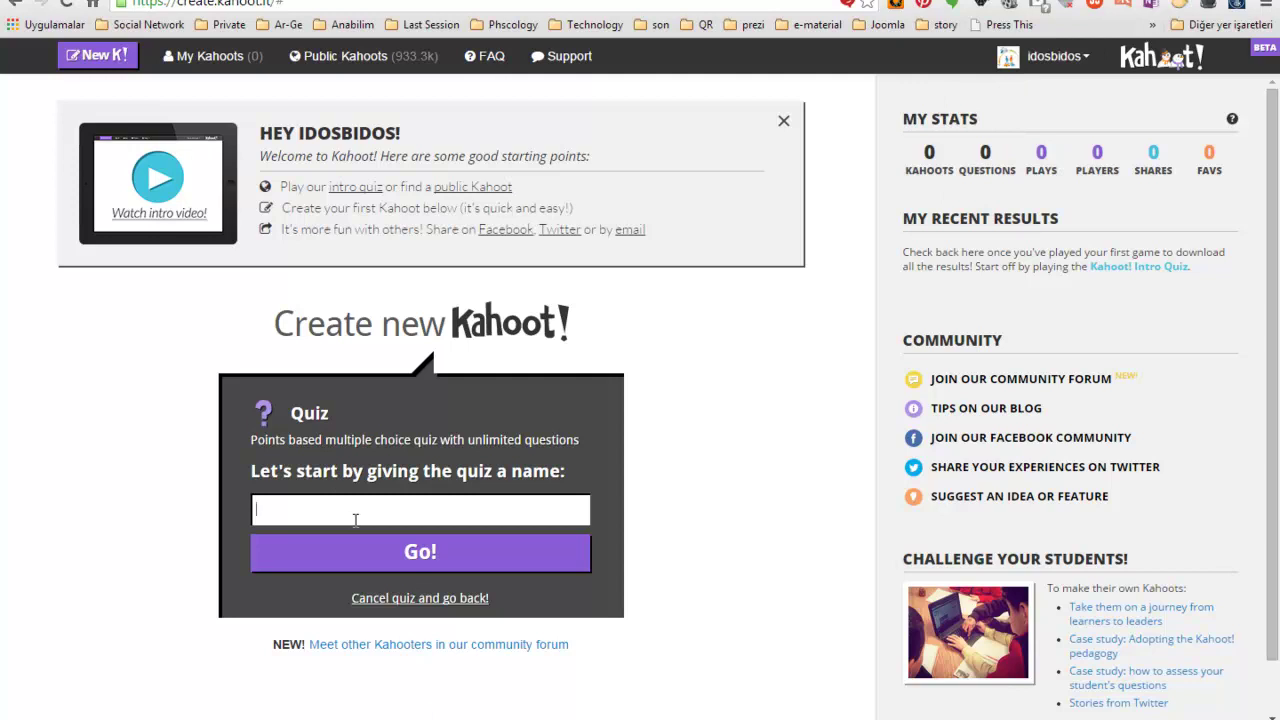
{"action": "type", "text": "Denme"}
{"action": "key", "text": "BackSpace"}
{"action": "type", "text": "eme"}
{"action": "key", "text": "BackSpace"}
{"action": "key", "text": "BackSpace"}
{"action": "key", "text": "BackSpace"}
{"action": "key", "text": "BackSpace"}
{"action": "key", "text": "BackSpace"}
{"action": "key", "text": "BackSpace"}
{"action": "type", "text": "Digital Vatandaşlık"}
{"action": "left_click", "coordinate": [420, 551]}
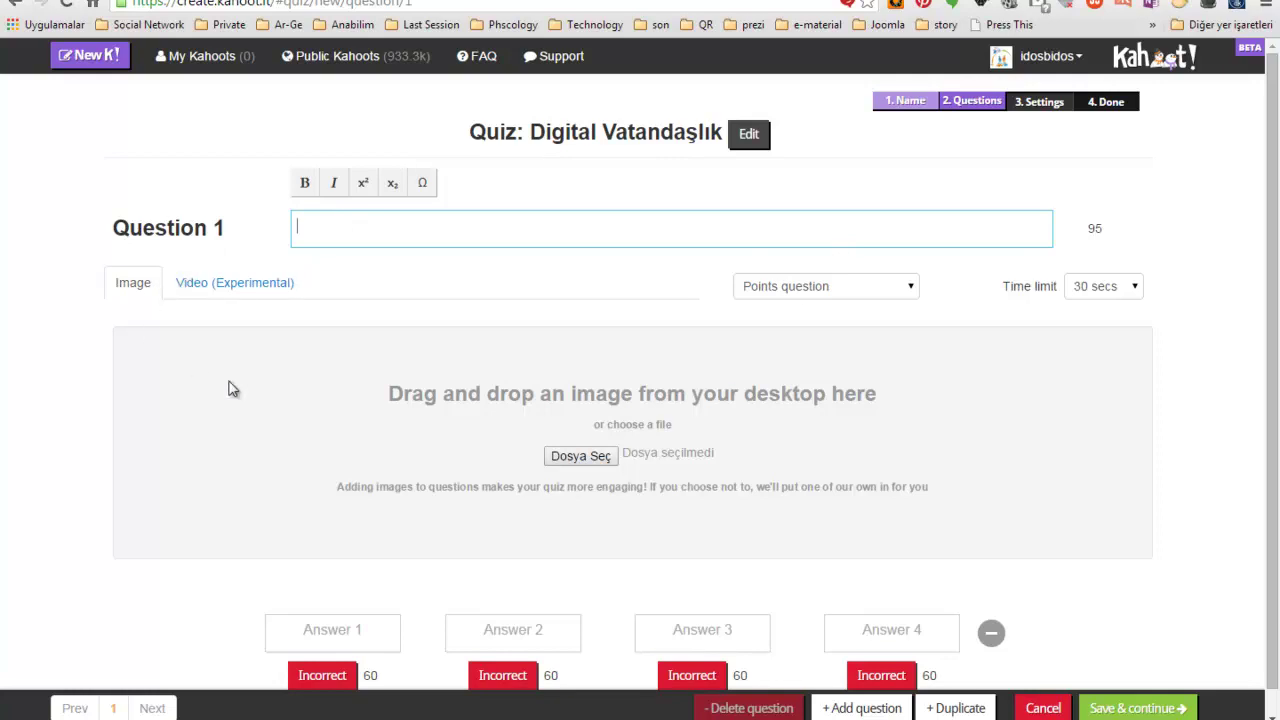
Skip adding an image and write Question 1: 'Çevrimiçi ortamların tehlikelerinden korunmak için ne yapmalıyız?'.
{"action": "left_click", "coordinate": [581, 463]}
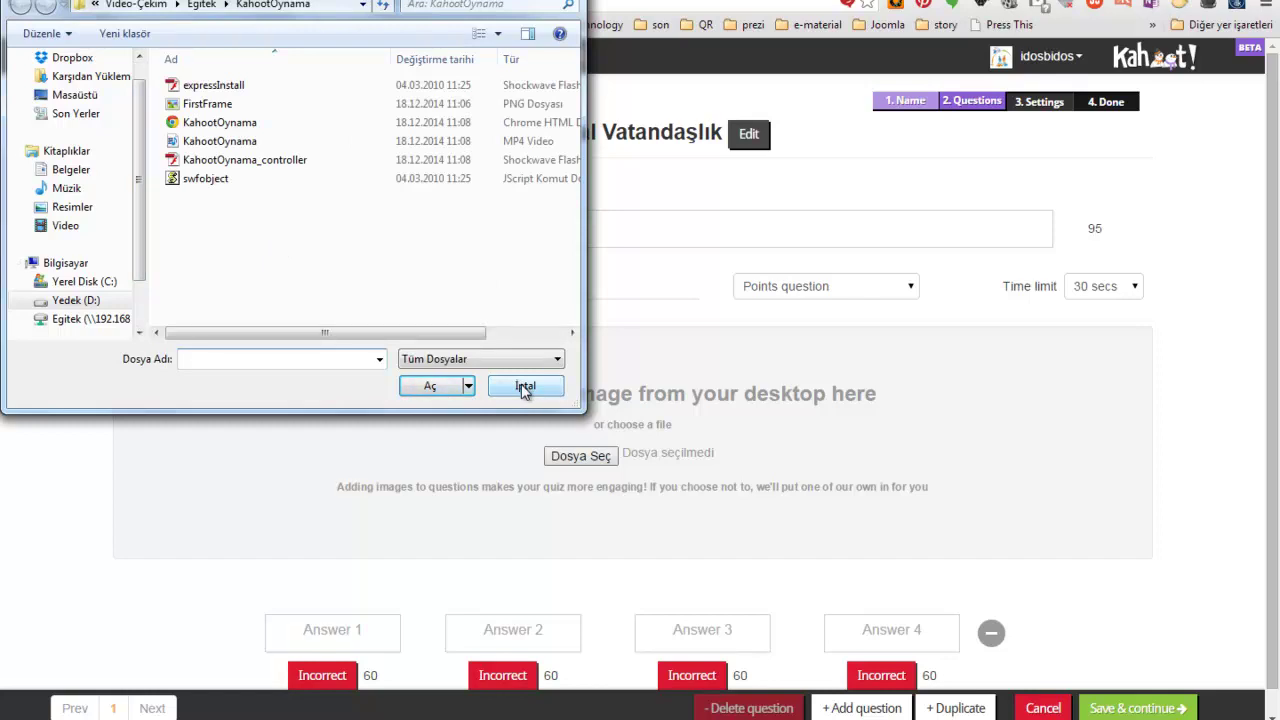
{"action": "left_click", "coordinate": [525, 392]}
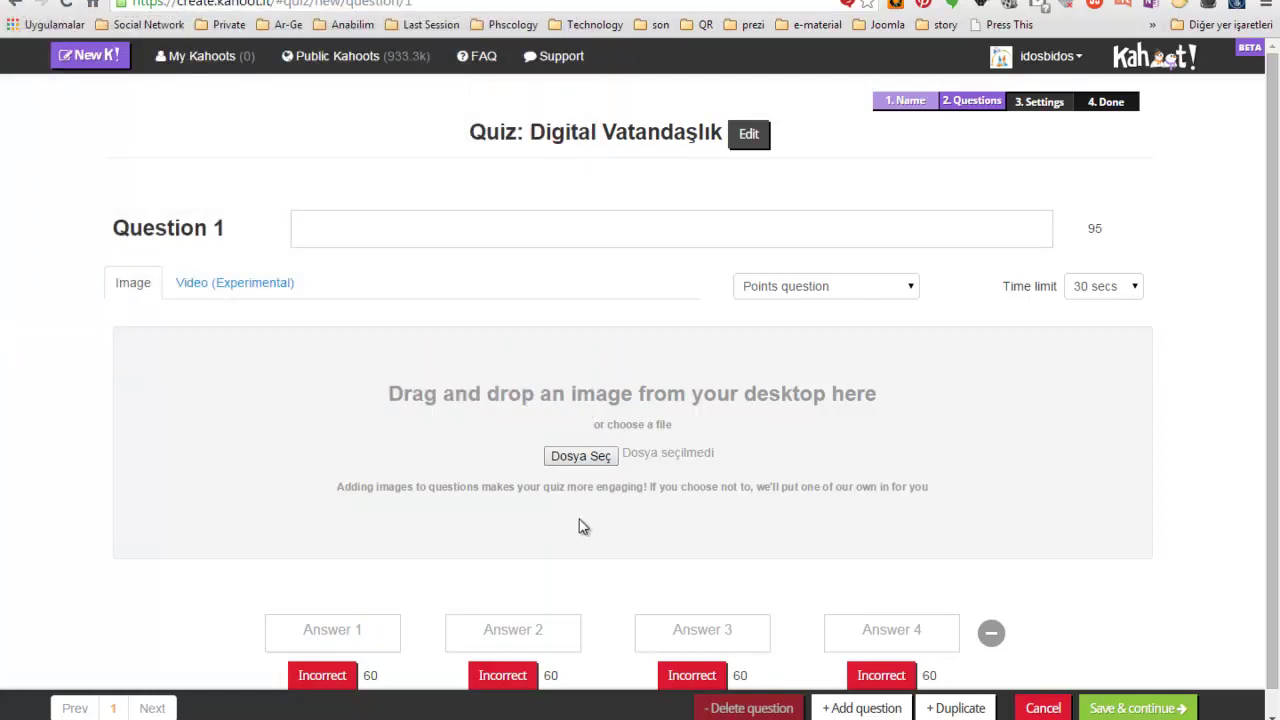
{"action": "left_click", "coordinate": [451, 232]}
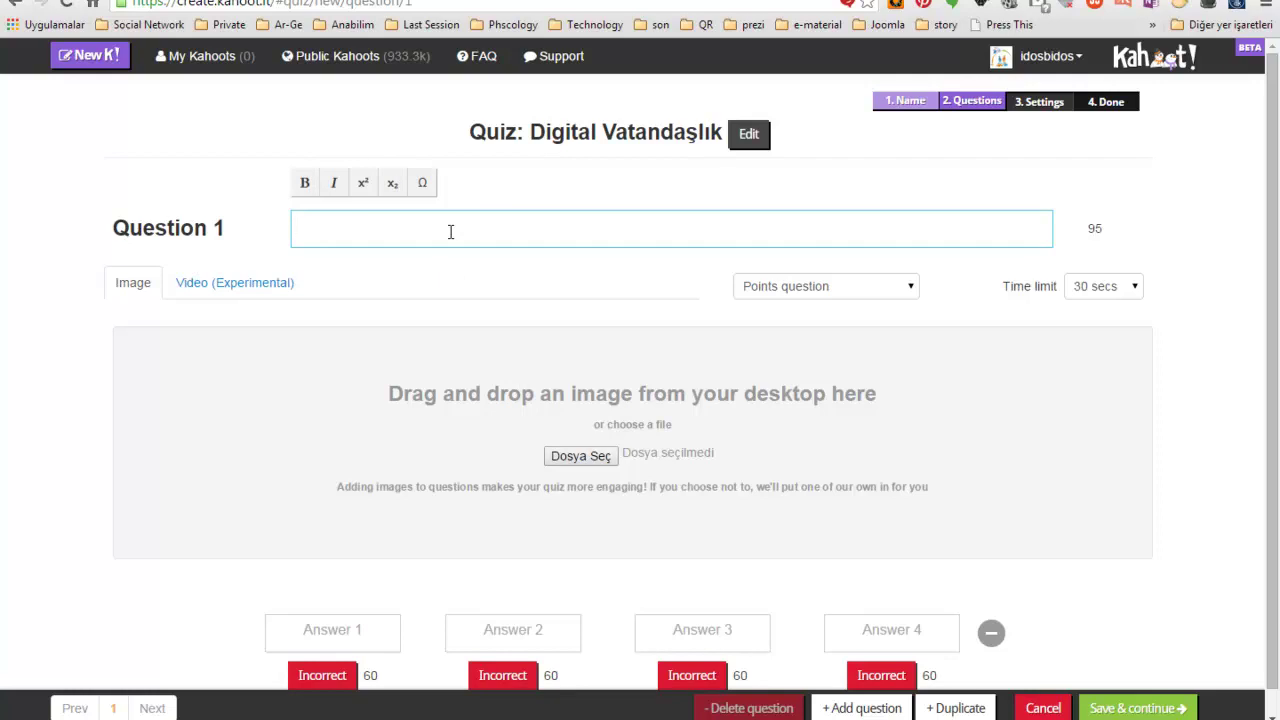
{"action": "type", "text": "Öğrencilerimizi"}
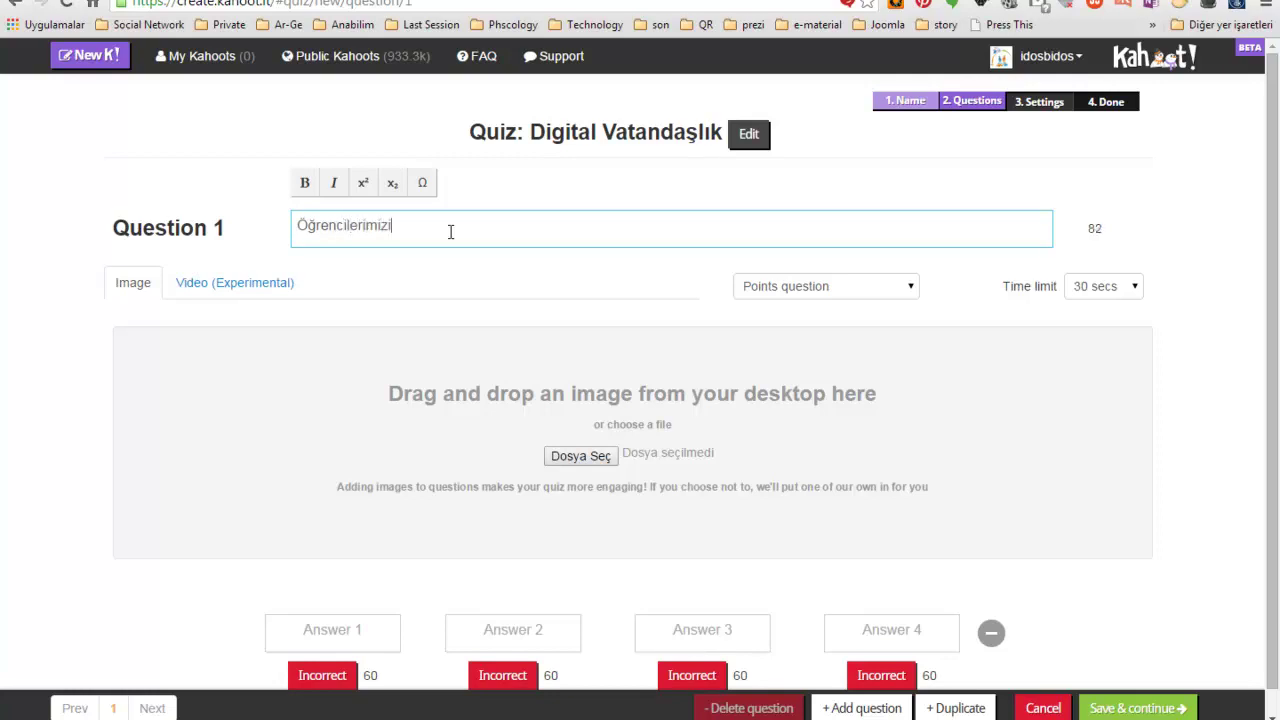
{"action": "key", "text": "BackSpace"}
{"action": "key", "text": "BackSpace"}
{"action": "key", "text": "BackSpace"}
{"action": "key", "text": "BackSpace"}
{"action": "key", "text": "BackSpace"}
{"action": "key", "text": "BackSpace"}
{"action": "key", "text": "BackSpace"}
{"action": "key", "text": "BackSpace"}
{"action": "key", "text": "BackSpace"}
{"action": "key", "text": "BackSpace"}
{"action": "key", "text": "BackSpace"}
{"action": "key", "text": "BackSpace"}
{"action": "key", "text": "BackSpace"}
{"action": "key", "text": "BackSpace"}
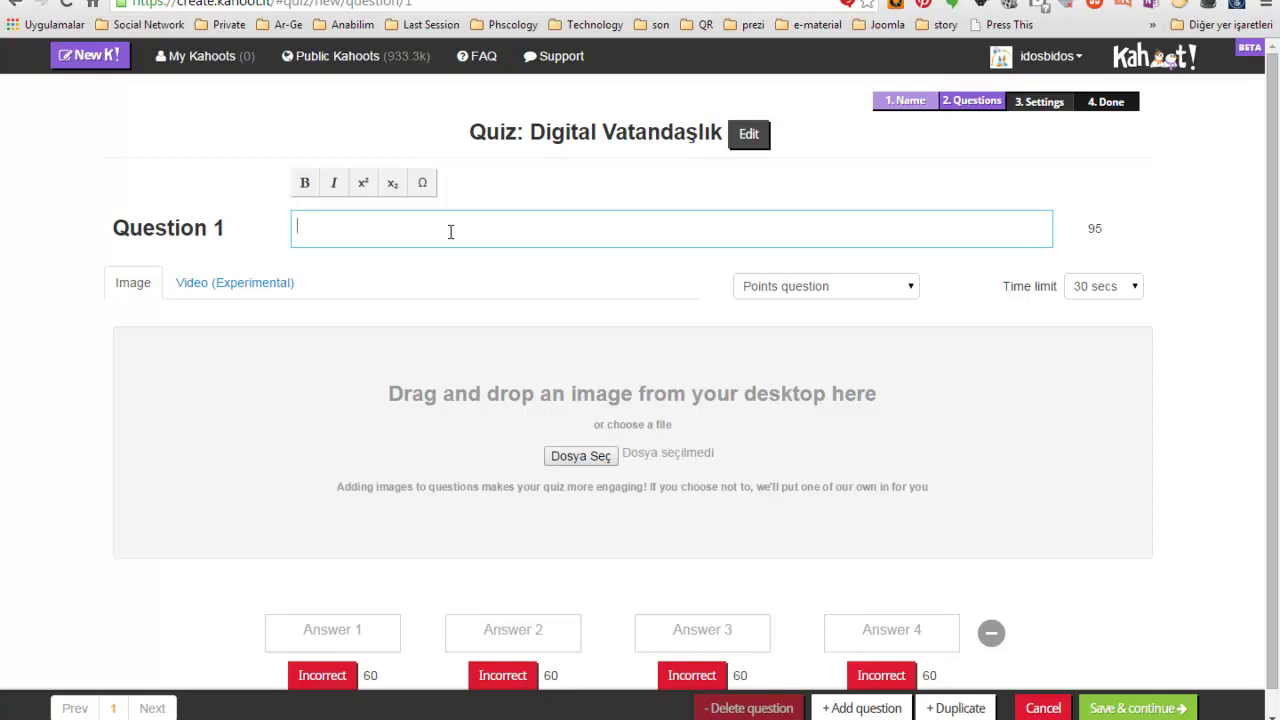
{"action": "type", "text": "Çevrimiçi ortamlar"}
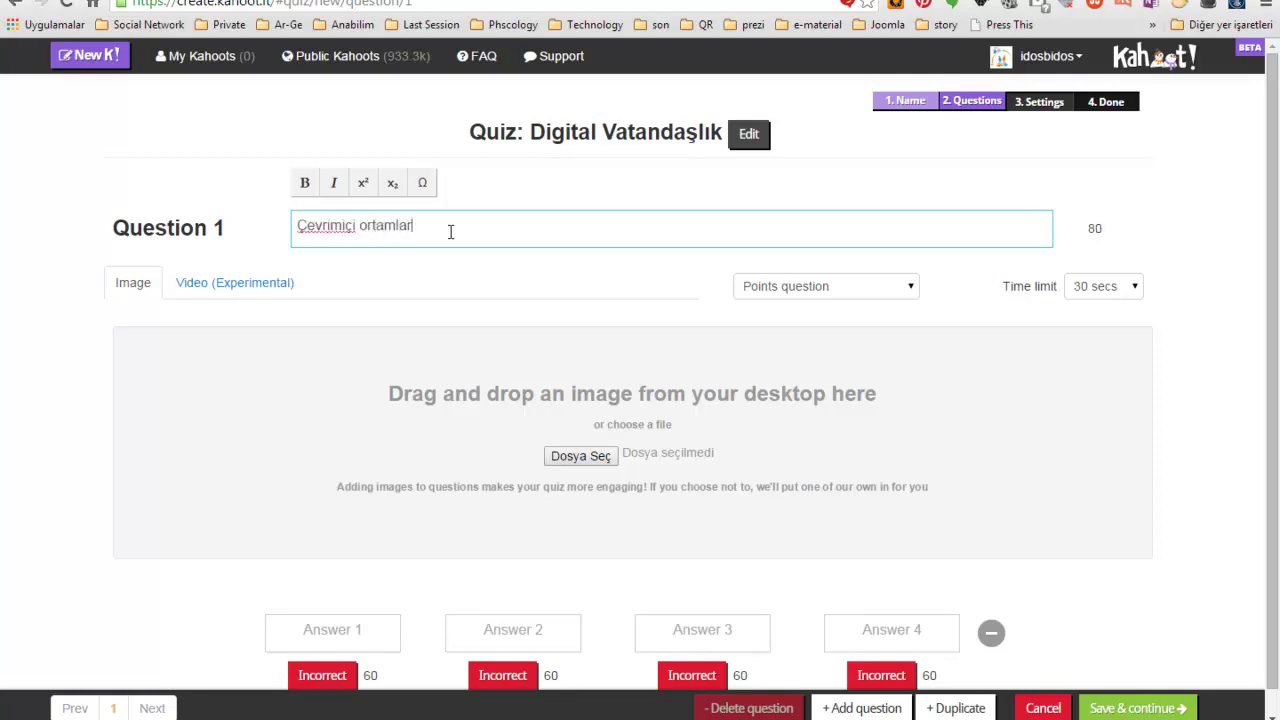
{"action": "type", "text": "ın tehlikelerinden korunmak için ne "}
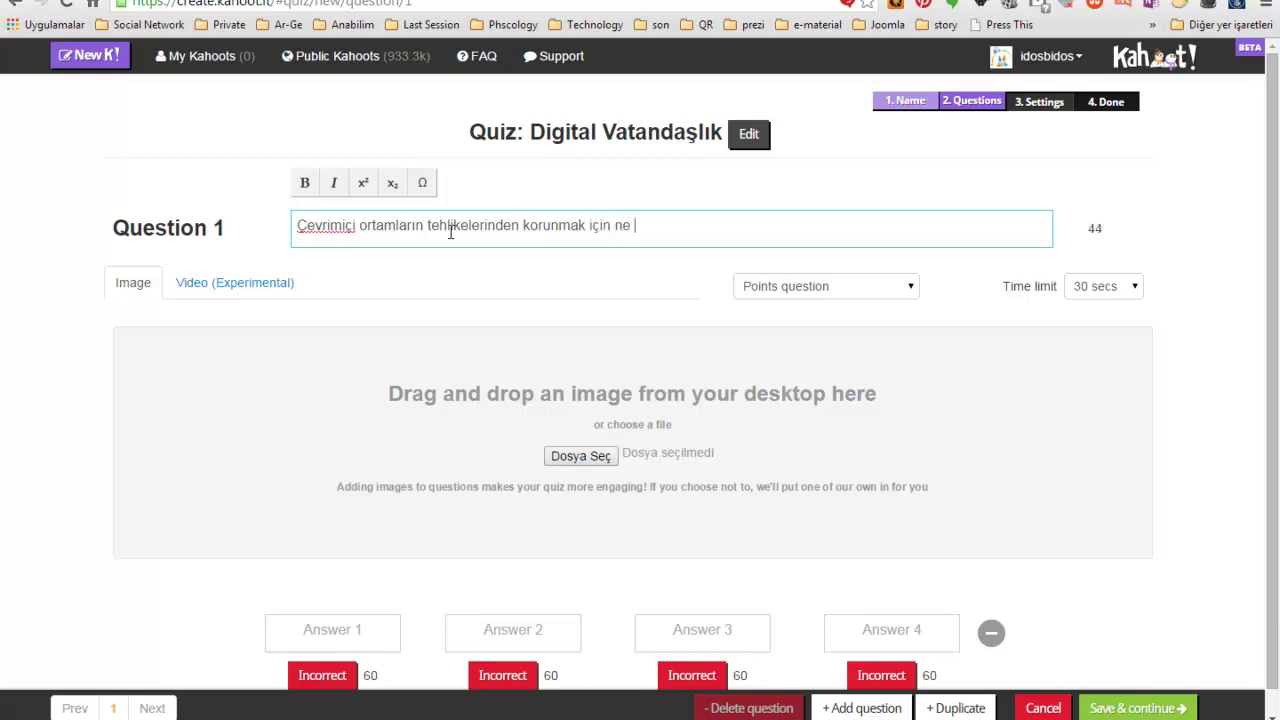
{"action": "type", "text": "yapmalıyız?"}
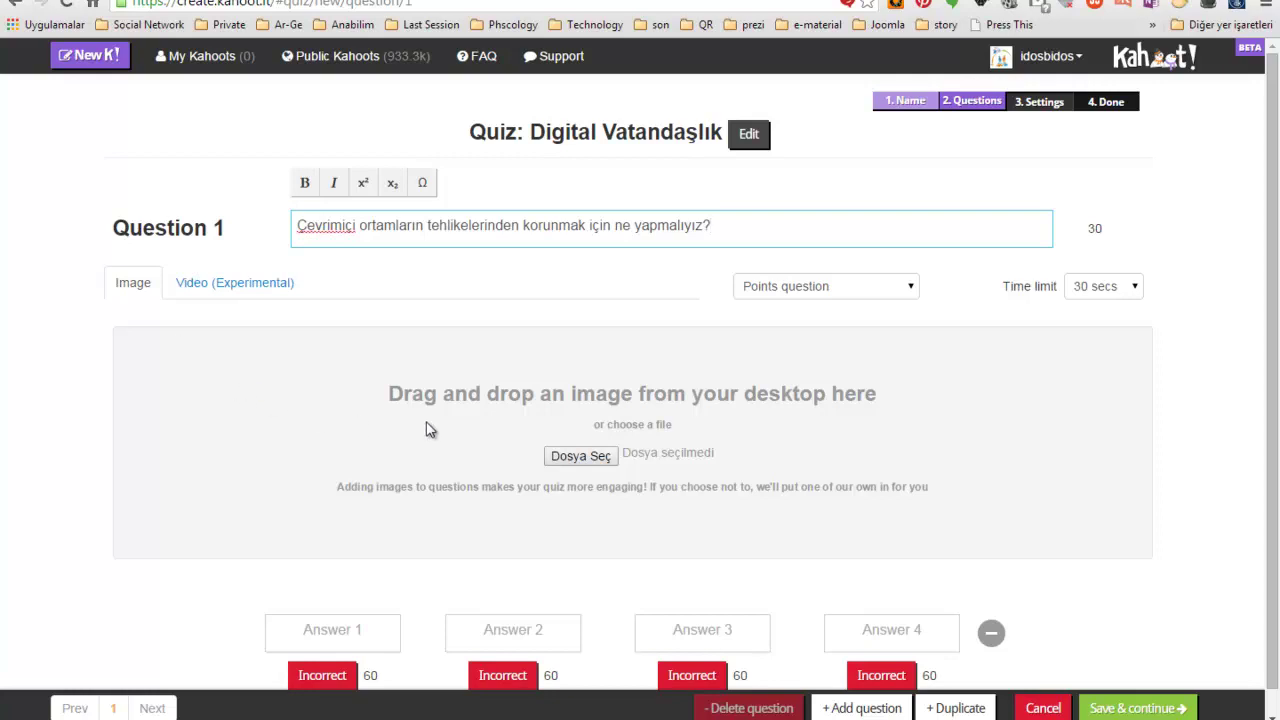
Change Question 1's time limit from 30 to 20 seconds.
{"action": "left_click", "coordinate": [222, 290]}
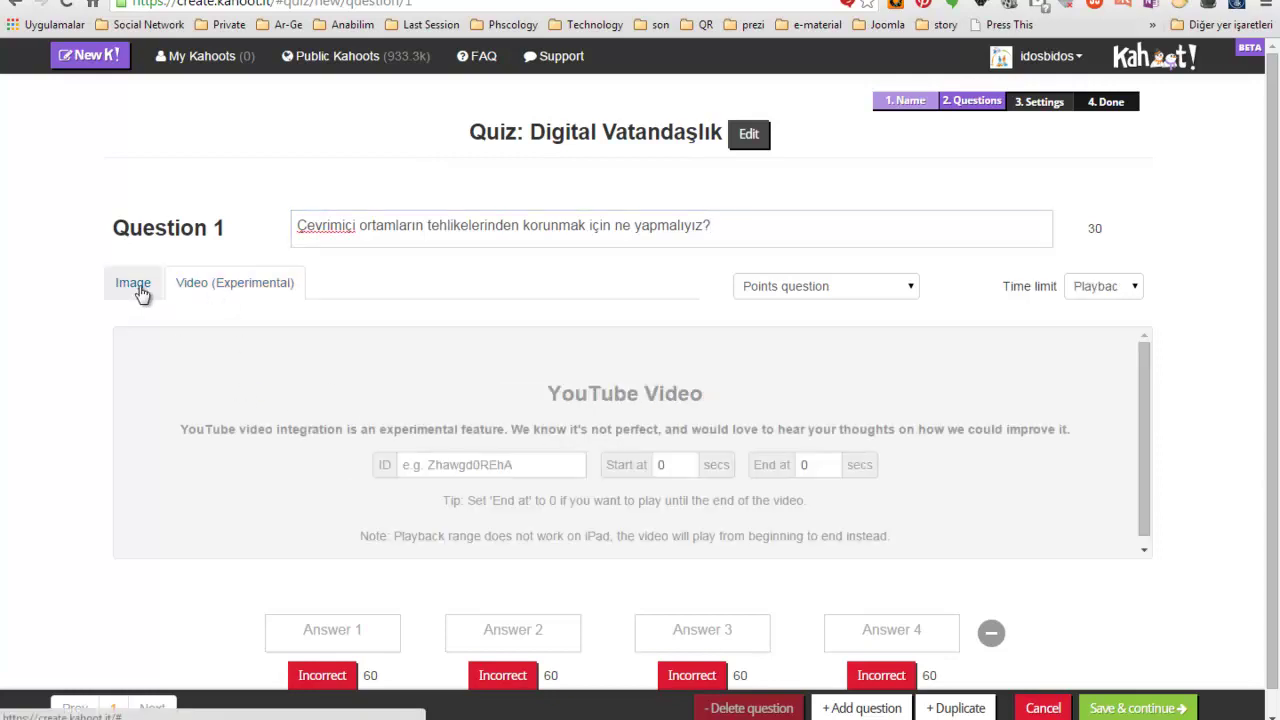
{"action": "left_click", "coordinate": [141, 290]}
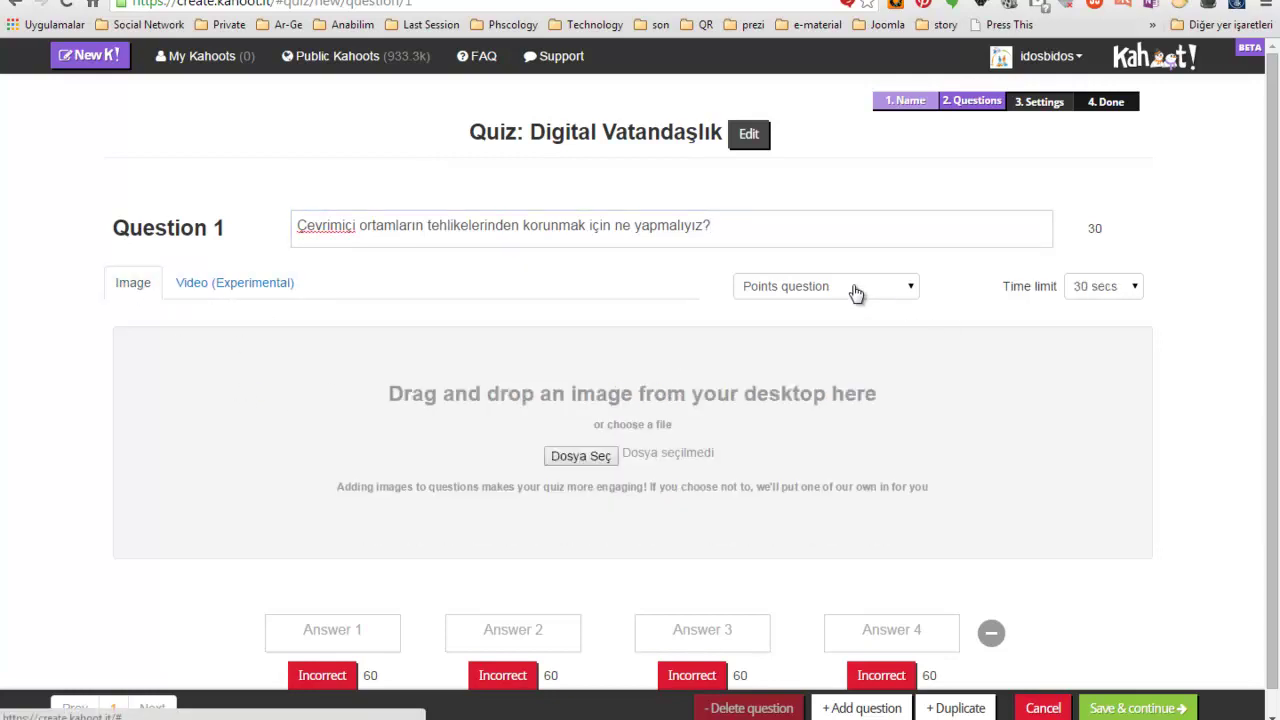
{"action": "left_click", "coordinate": [1128, 287]}
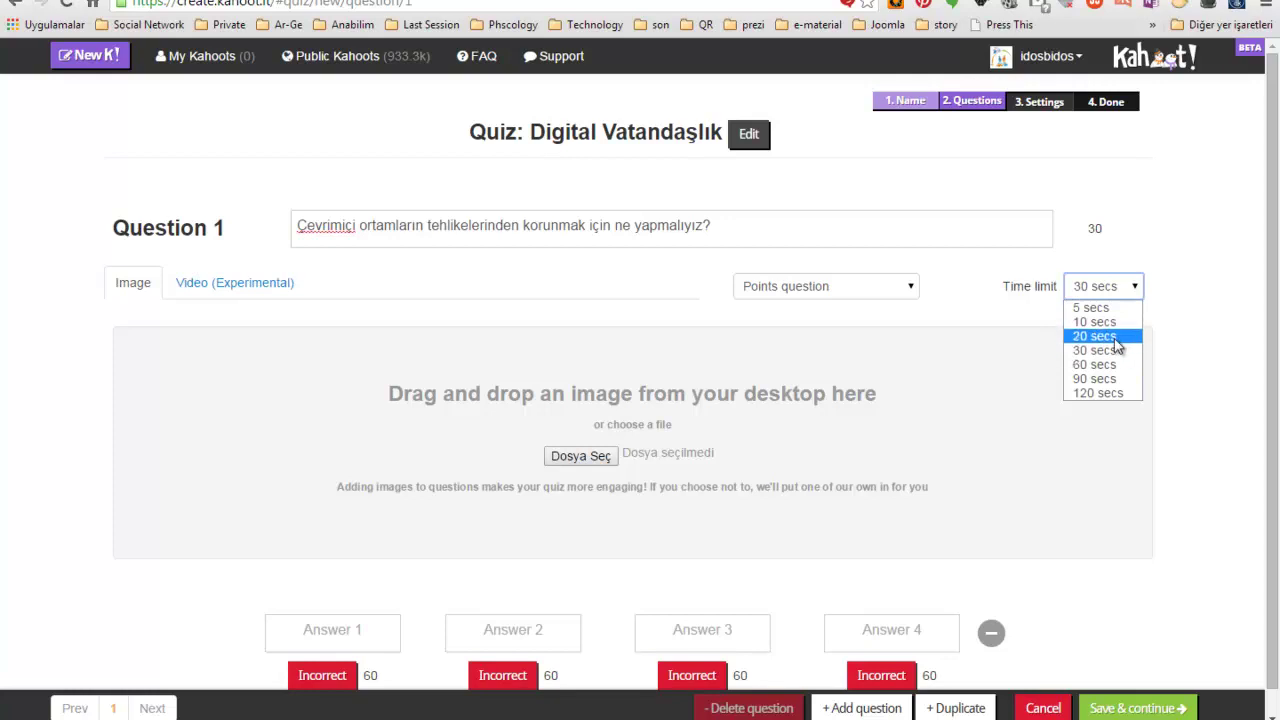
{"action": "left_click", "coordinate": [1106, 338]}
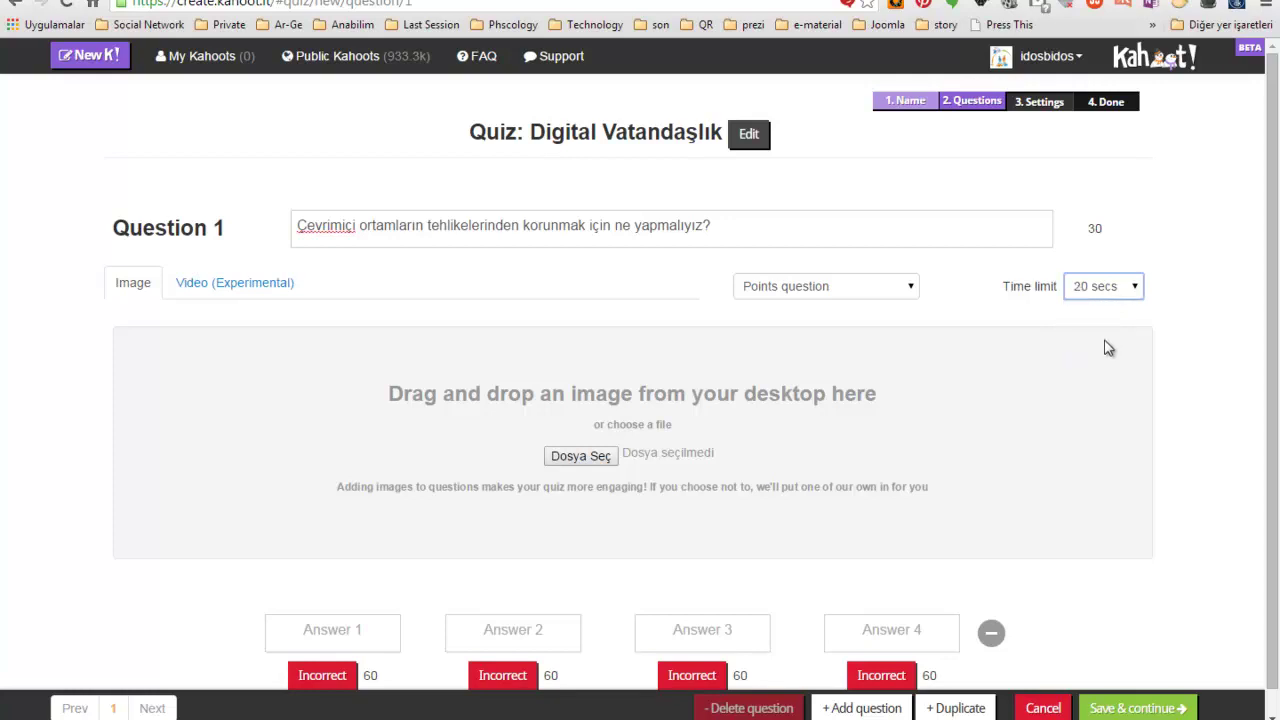
{"action": "left_click", "coordinate": [352, 636]}
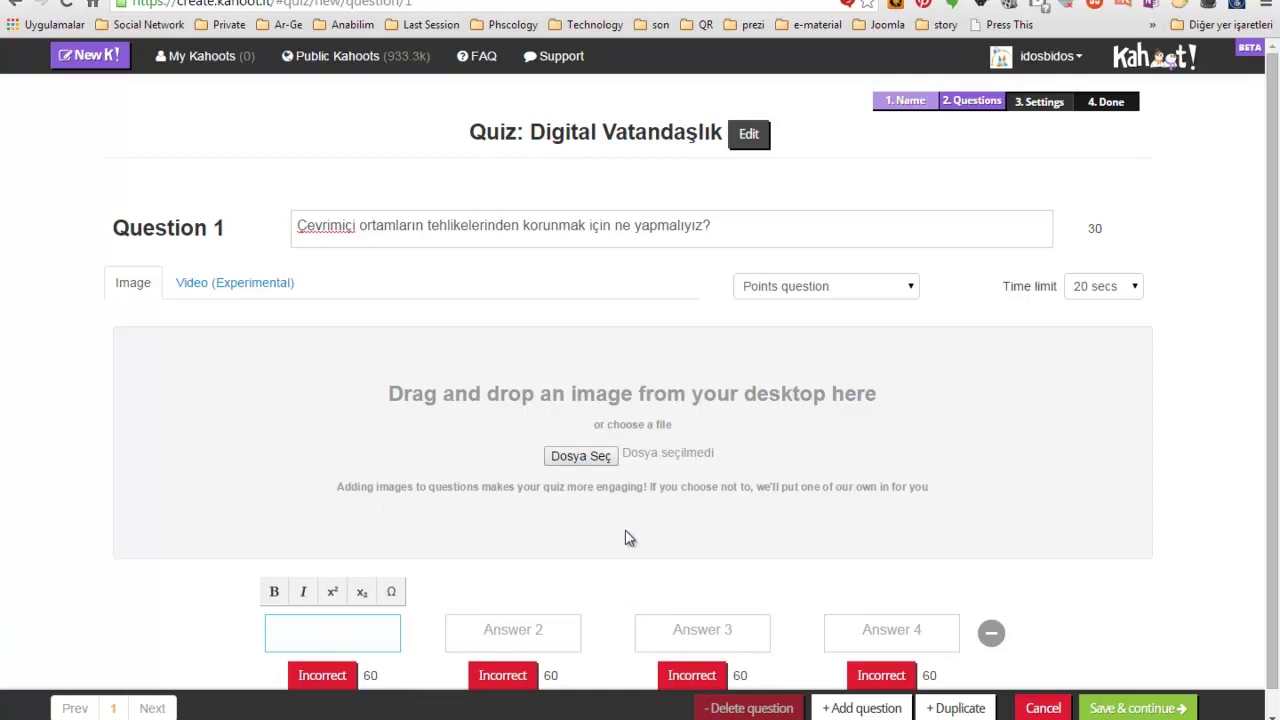
Enter answers 'Gazete okumalıyız' and 'Kişisel bilgilerimizi paylaşmamalıyız', marking the second correct.
{"action": "type", "text": "Gazete okumalız"}
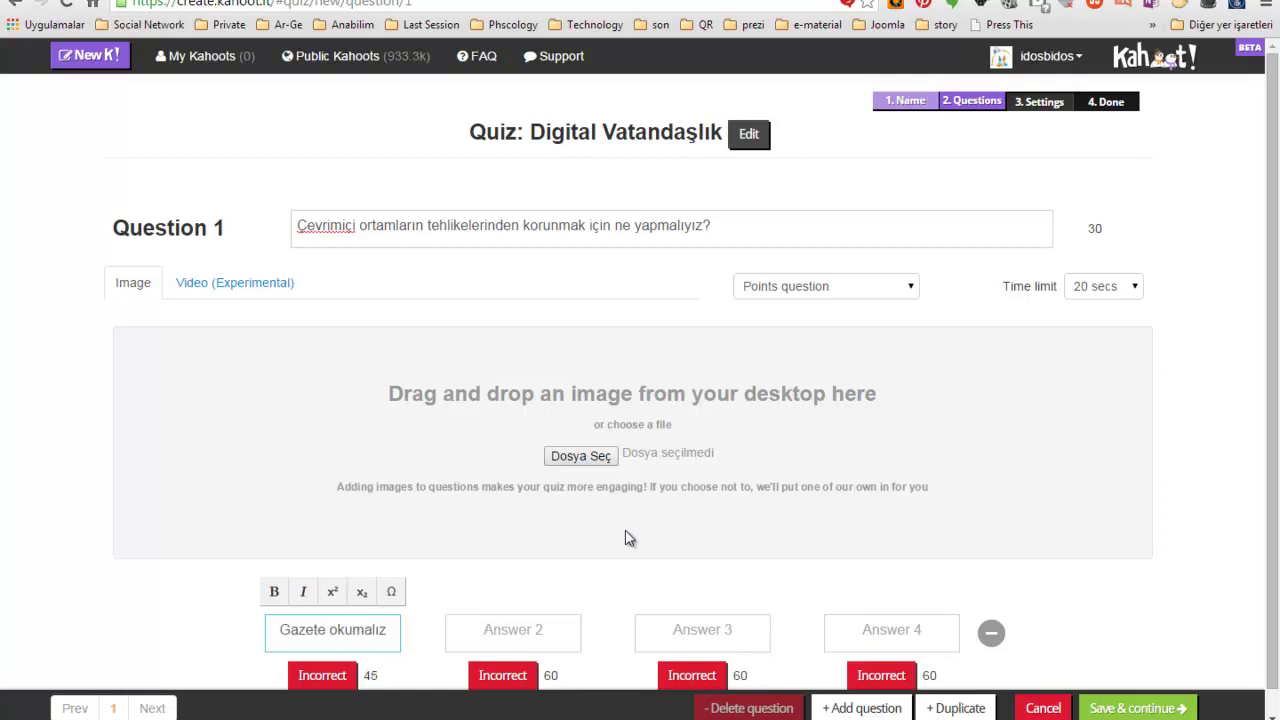
{"action": "key", "text": "BackSpace"}
{"action": "type", "text": "yız"}
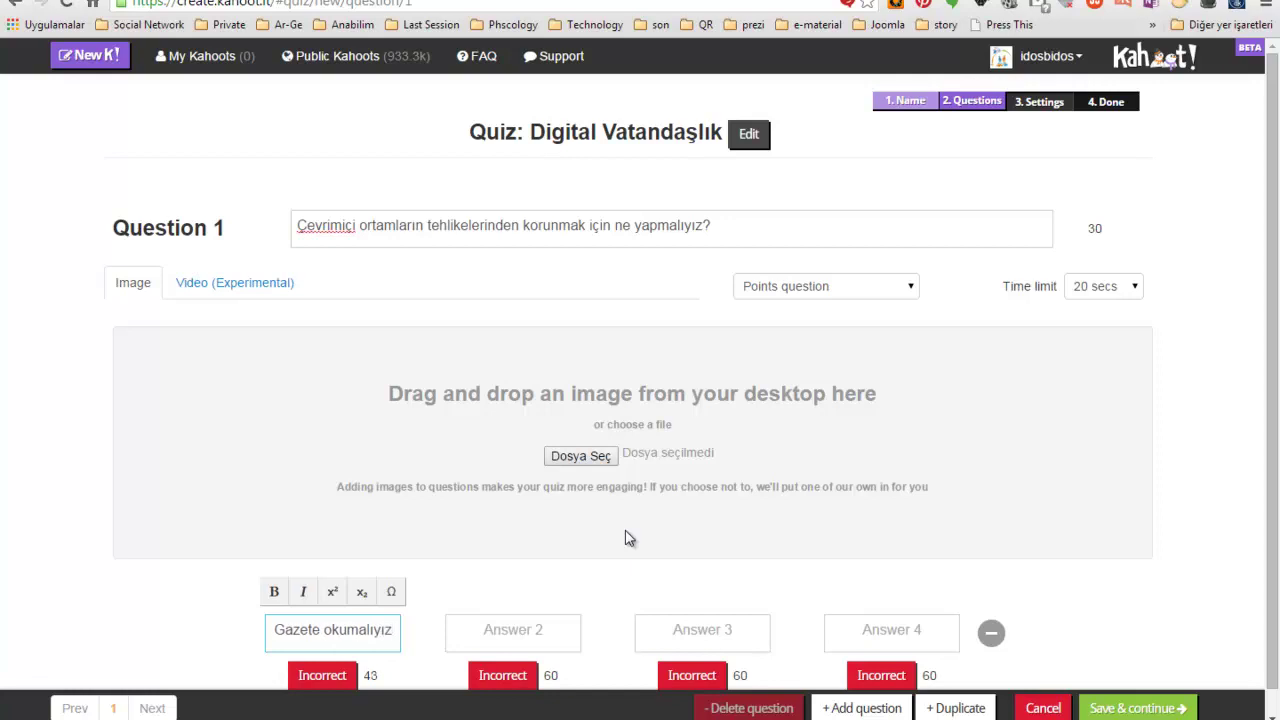
{"action": "left_click", "coordinate": [565, 636]}
{"action": "type", "text": "Kişisel bilgilerimizi pa"}
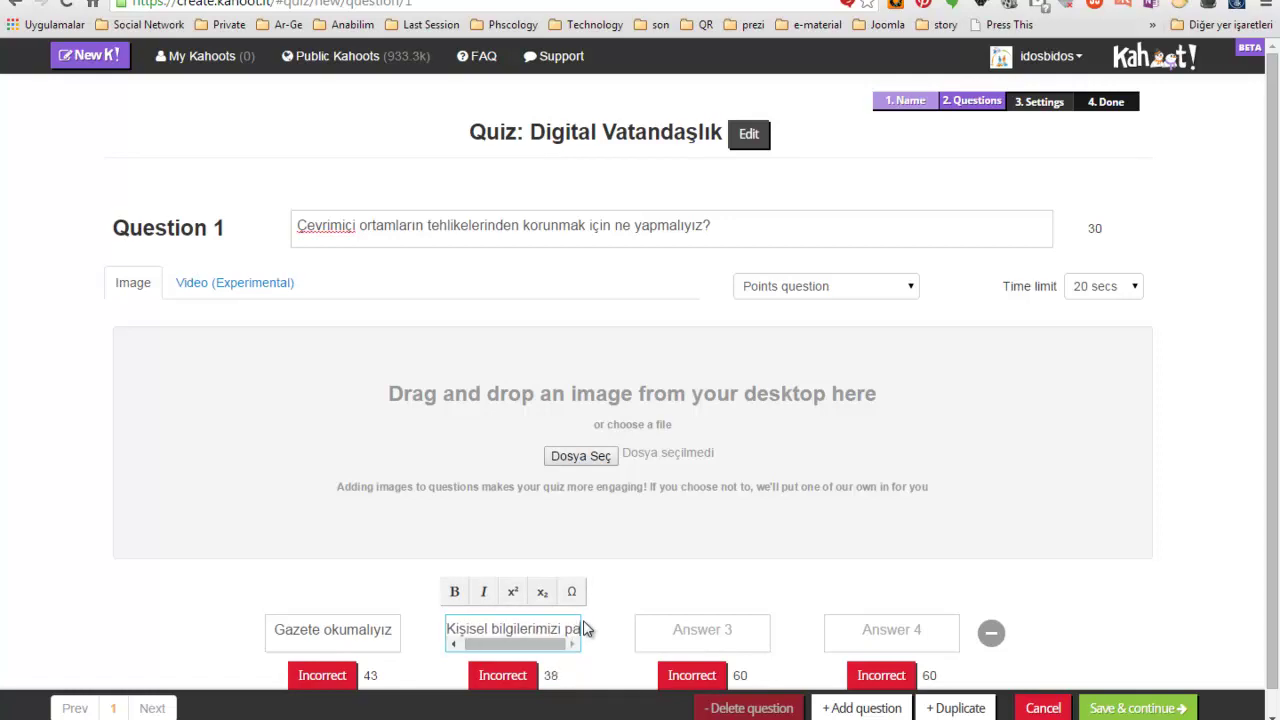
{"action": "type", "text": "ylaşmam"}
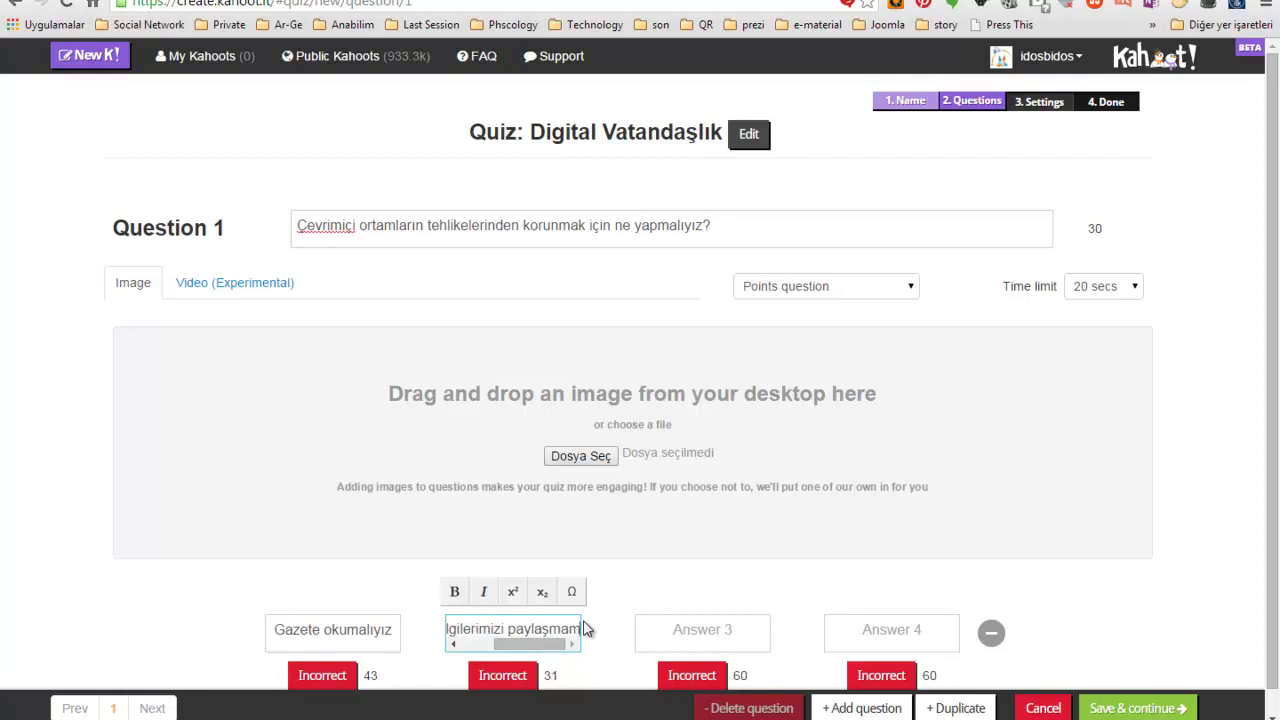
{"action": "type", "text": "alıyız"}
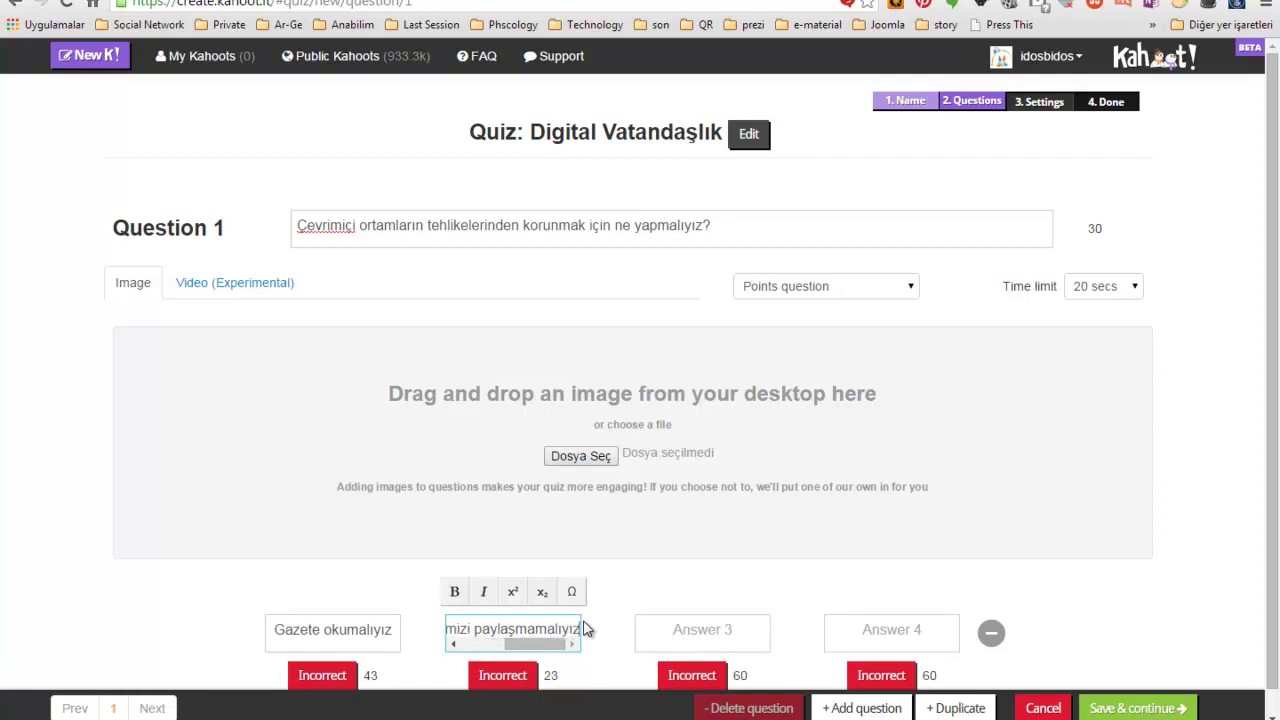
{"action": "left_click", "coordinate": [506, 682]}
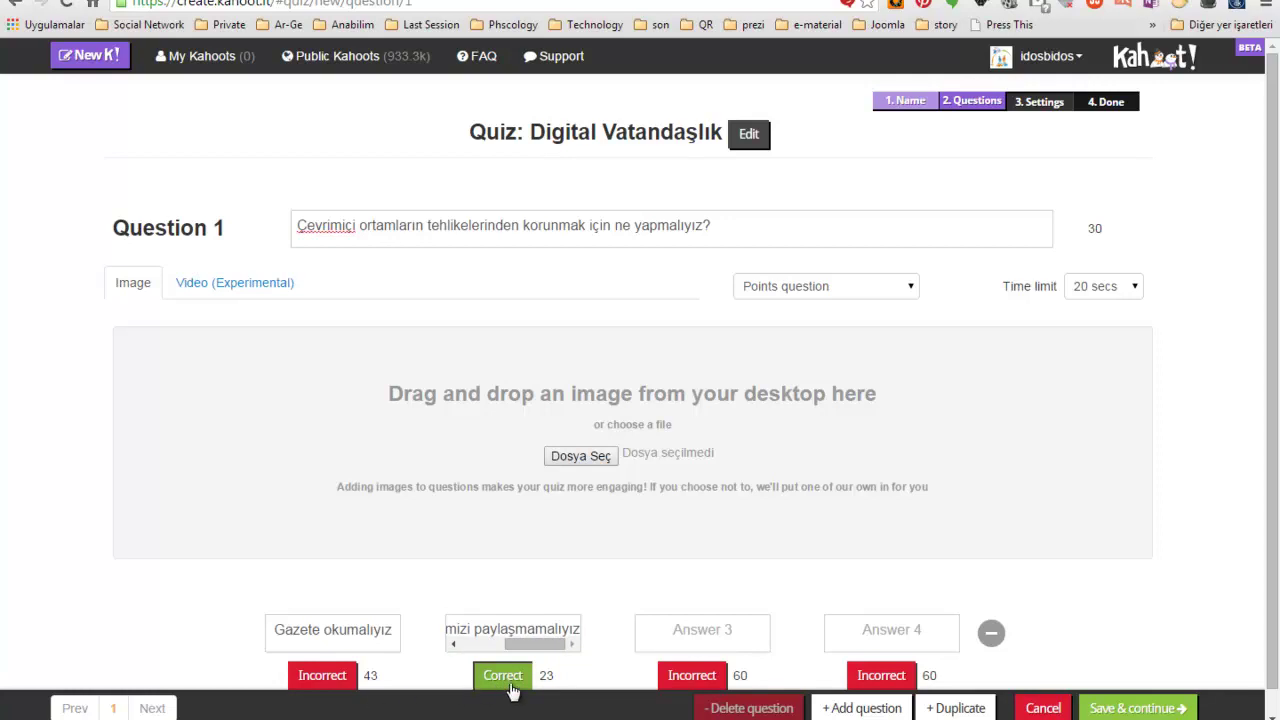
Add answers 'Oyun oynamalıyız' and 'Ailemiz ile skype üzerinden konuşmalıyız'.
{"action": "left_click", "coordinate": [722, 638]}
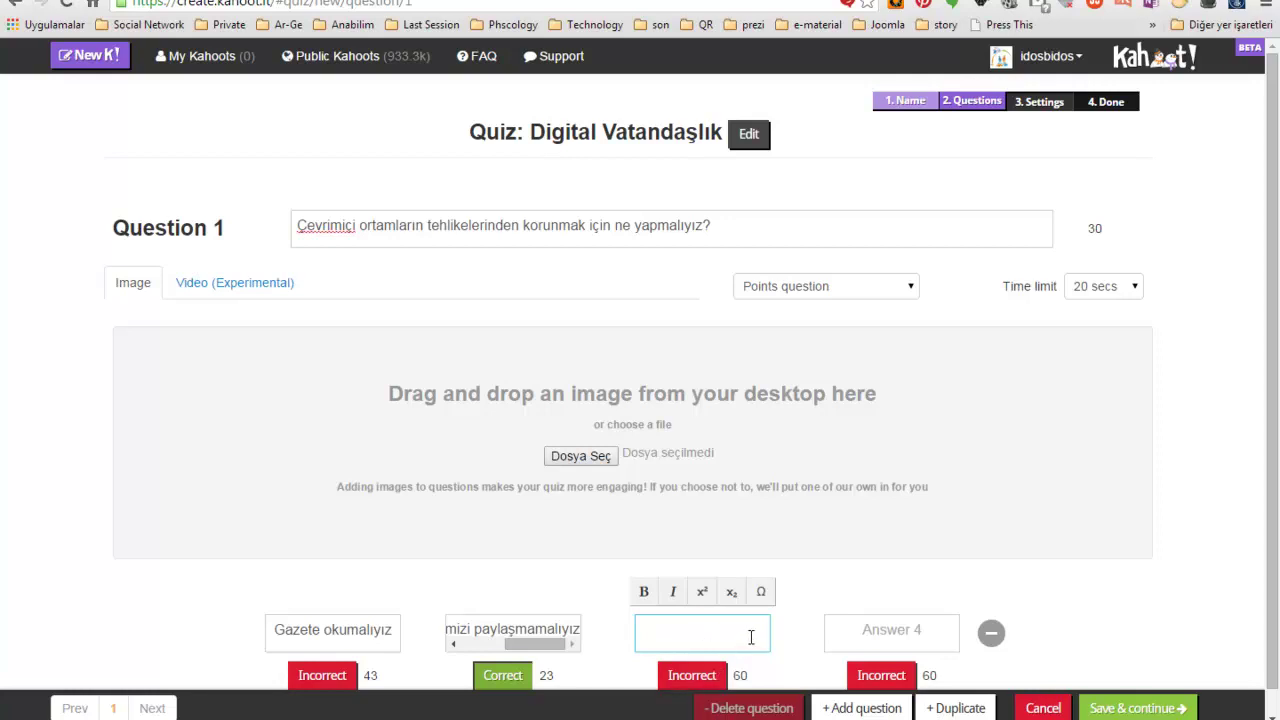
{"action": "type", "text": "Oyun oynamalıyız"}
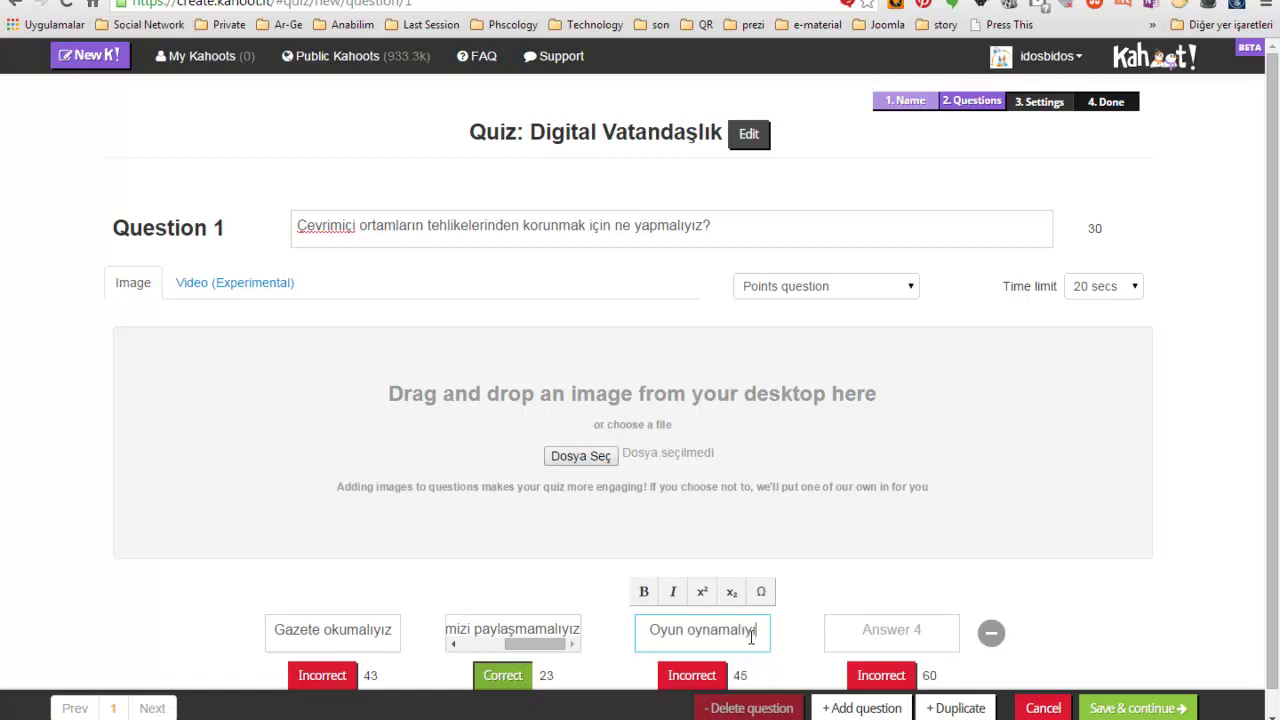
{"action": "left_click", "coordinate": [910, 627]}
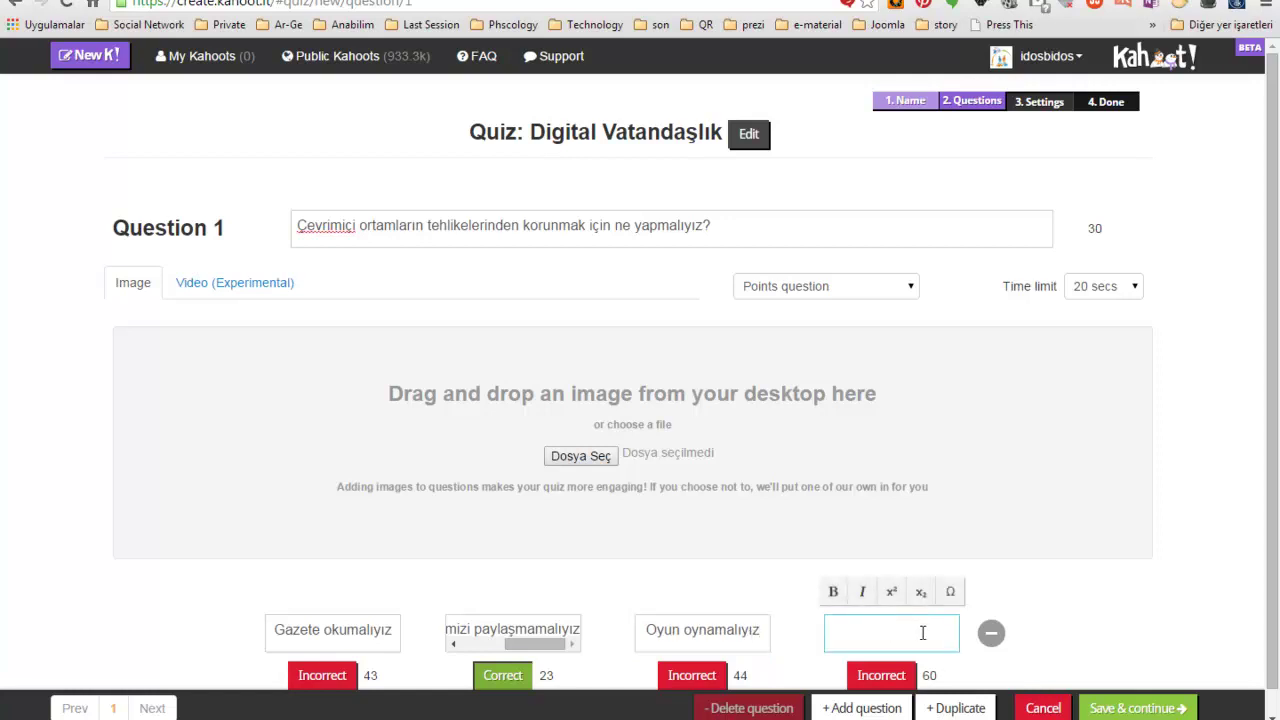
{"action": "type", "text": "Ailemi"}
{"action": "type", "text": "z ile b"}
{"action": "type", "text": "krop"}
{"action": "type", "text": " üzeri"}
{"action": "type", "text": "nden"}
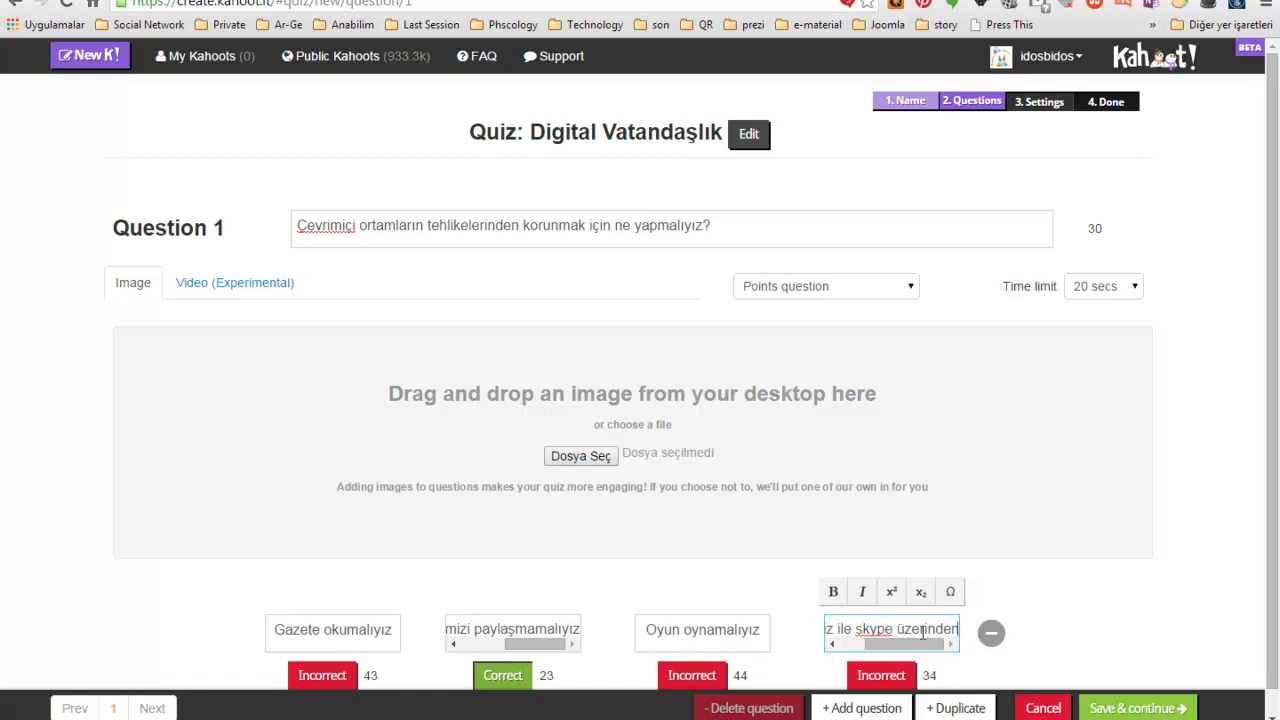
{"action": "type", "text": " konuşmalıyız"}
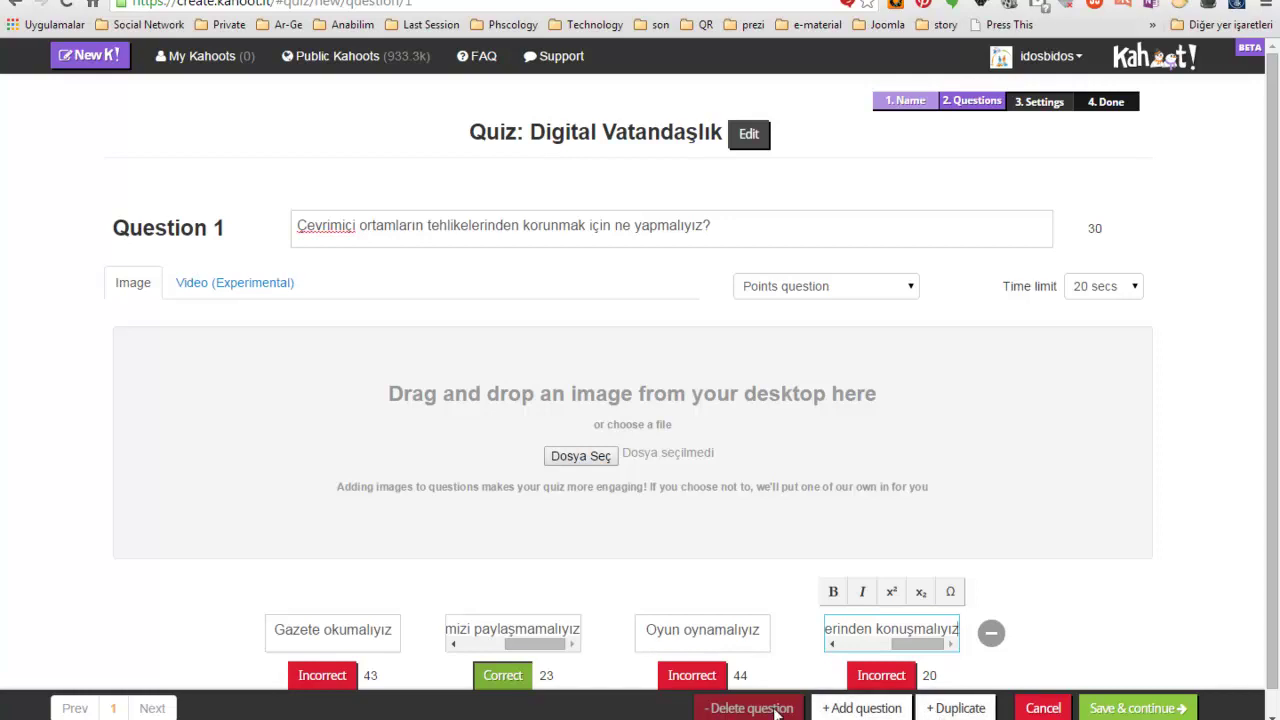
{"action": "left_click", "coordinate": [1140, 708]}
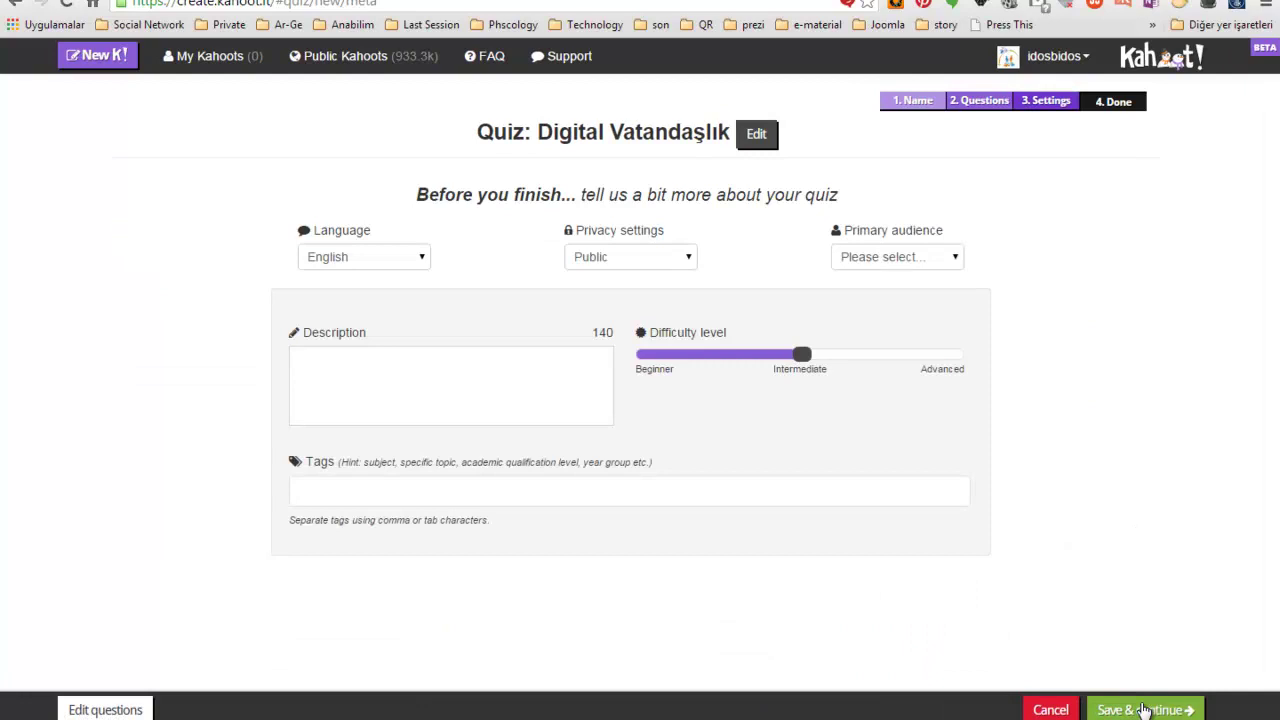
{"action": "left_click", "coordinate": [406, 262]}
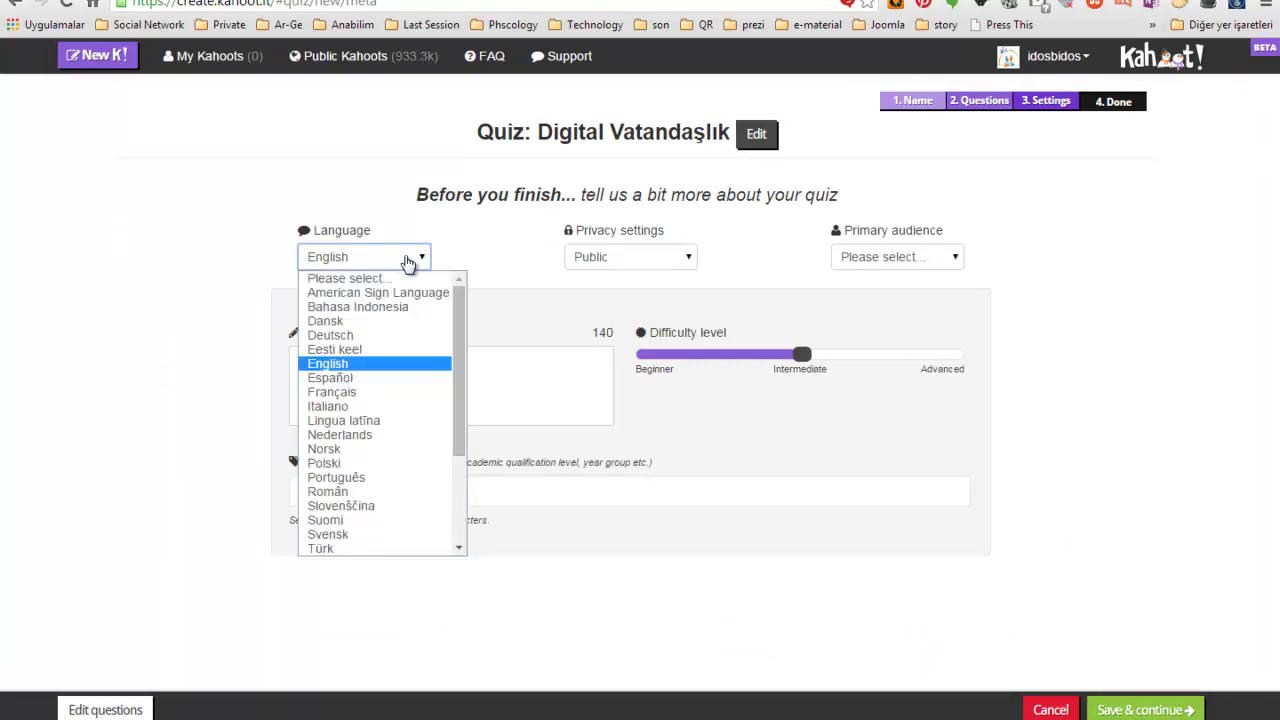
{"action": "left_click", "coordinate": [408, 261]}
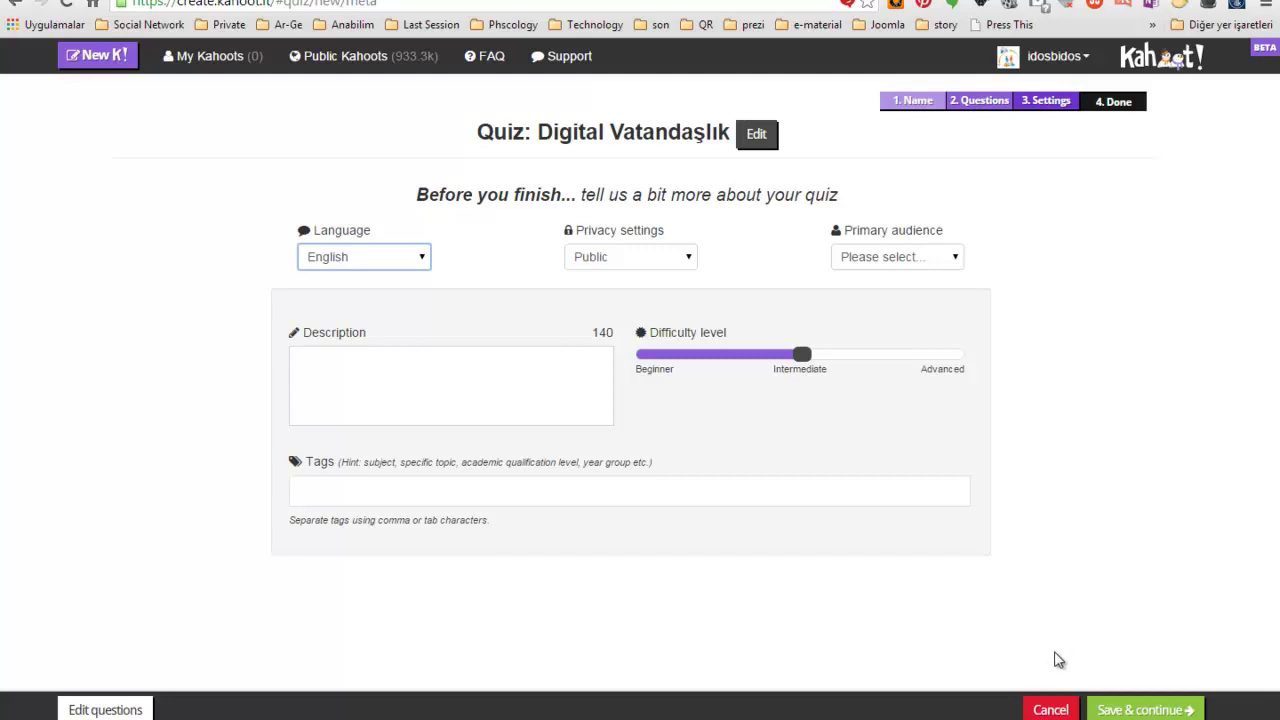
{"action": "left_click", "coordinate": [1050, 710]}
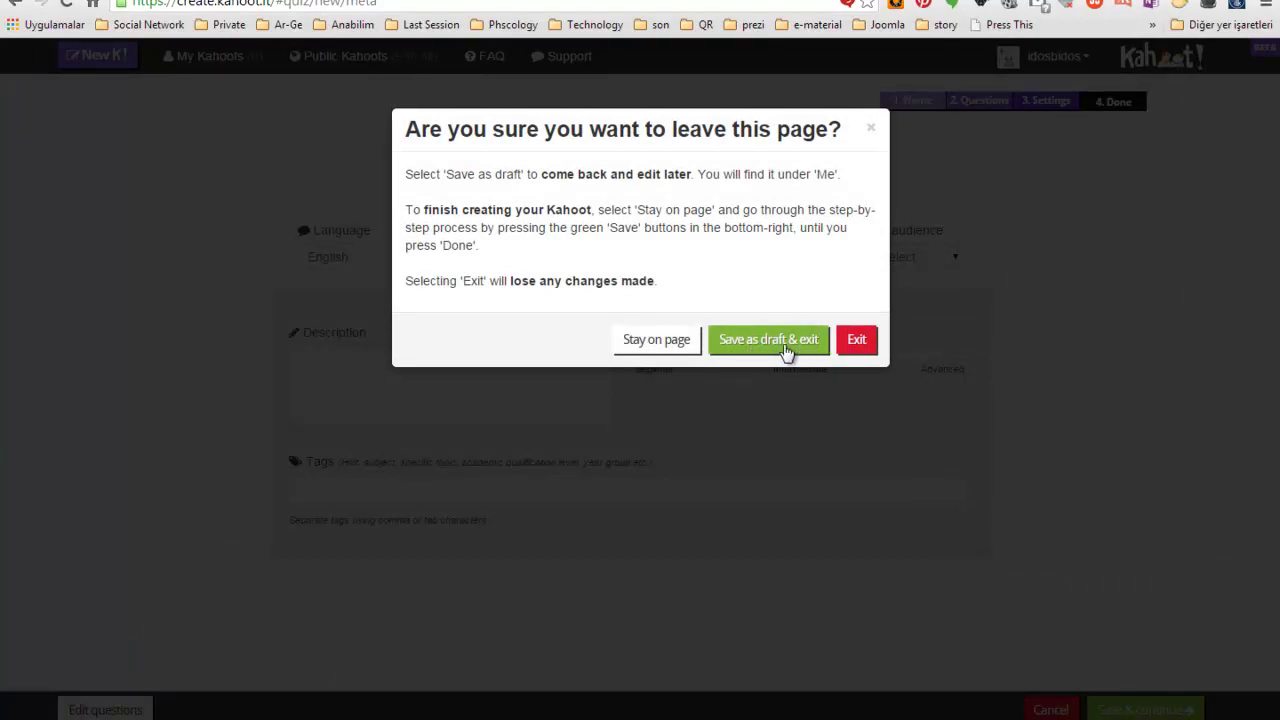
{"action": "left_click", "coordinate": [786, 348]}
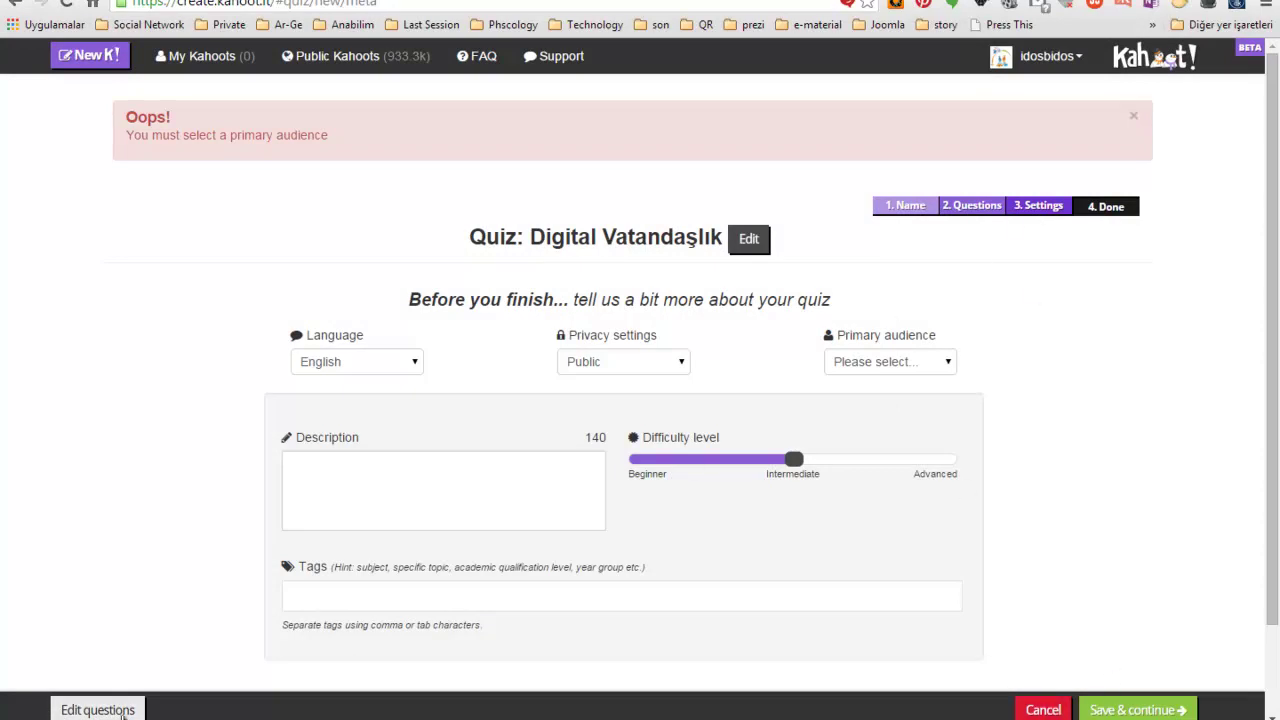
{"action": "left_click", "coordinate": [78, 712]}
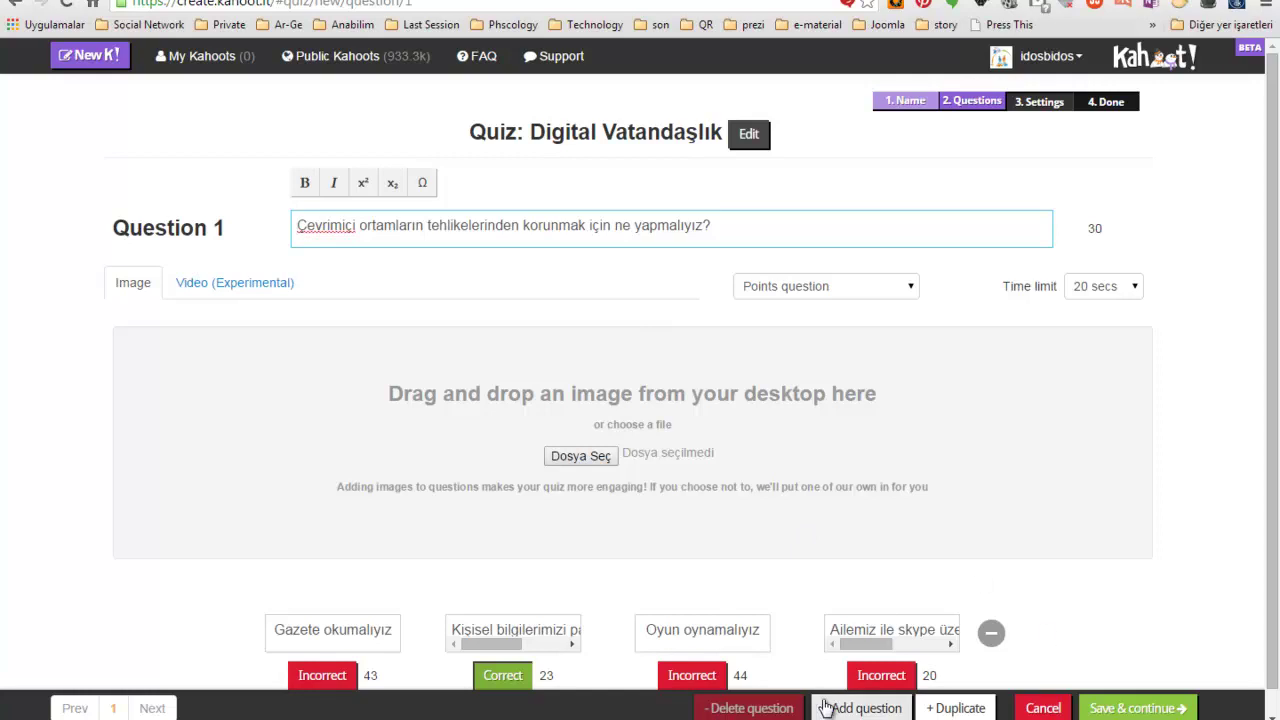
Add Question 2: 'Aşağıdaki tanımlamalardan hangisi digital vatandaşlık tanımı içerisinde değildir?'.
{"action": "left_click", "coordinate": [855, 708]}
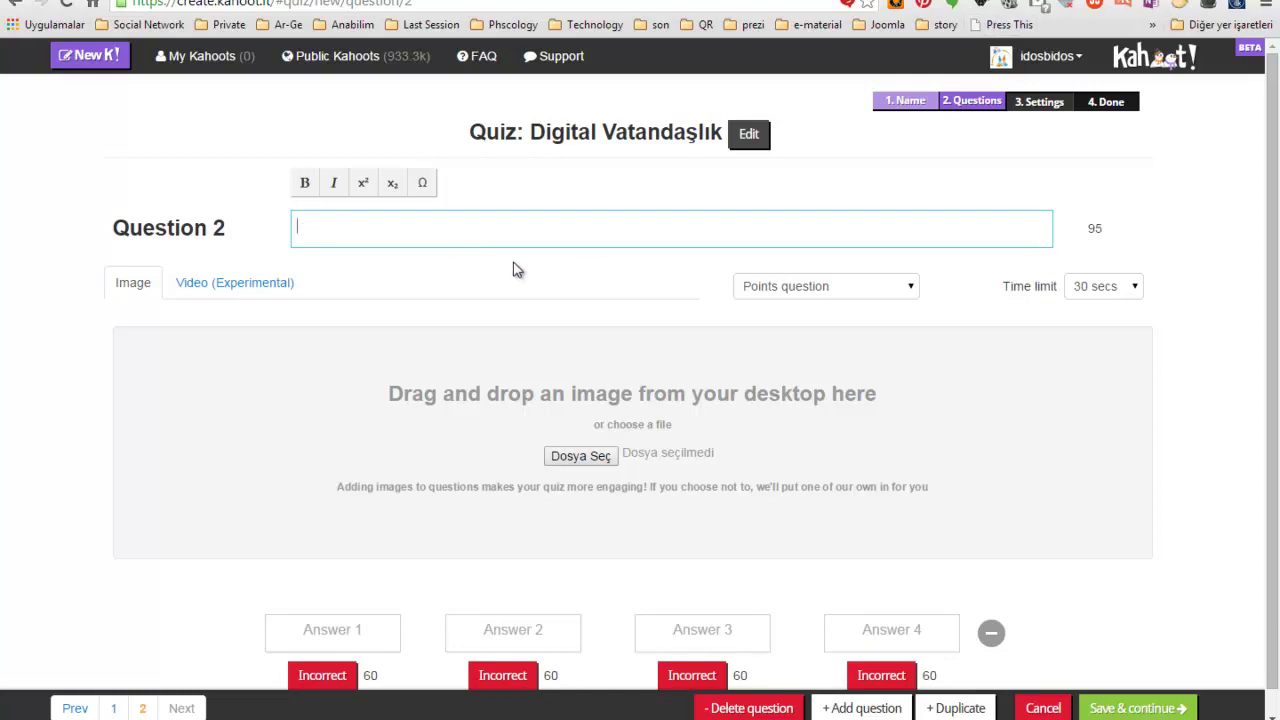
{"action": "type", "text": "Digital okurya"}
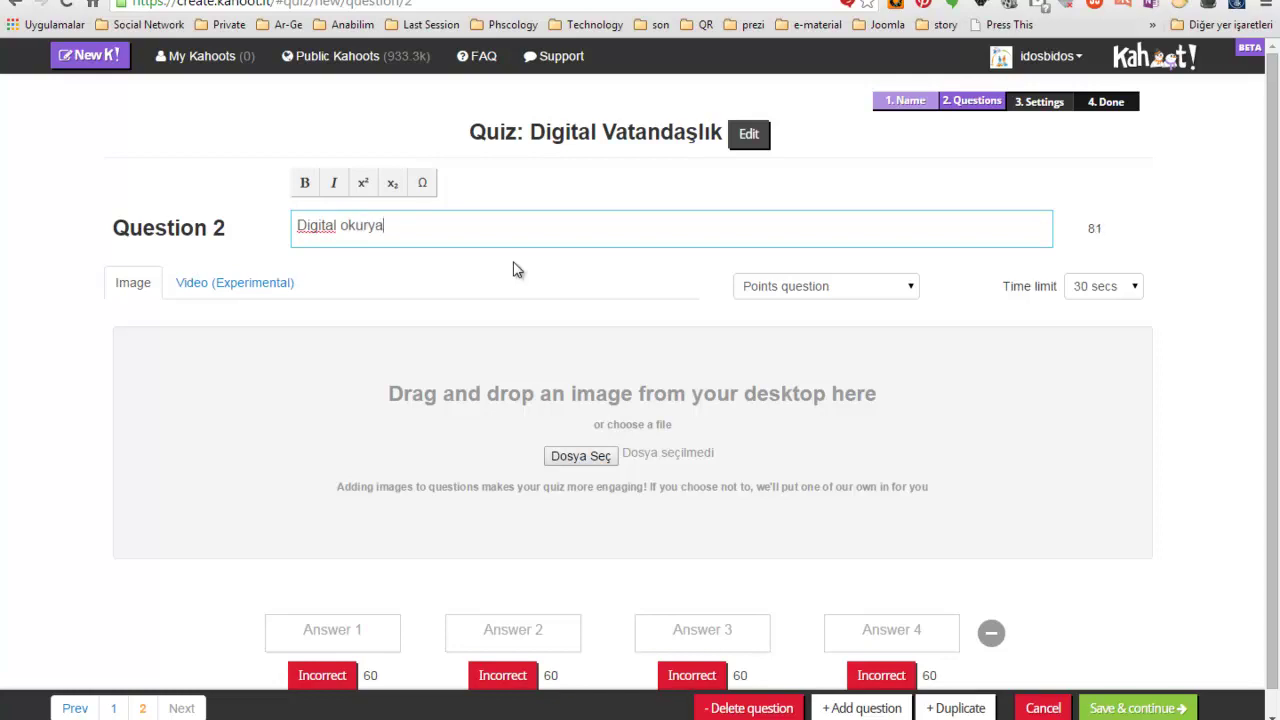
{"action": "type", "text": "zarlık"}
{"action": "key", "text": "ctrl+shift+Left"}
{"action": "key", "text": "ctrl+shift+Left"}
{"action": "type", "text": "Aş"}
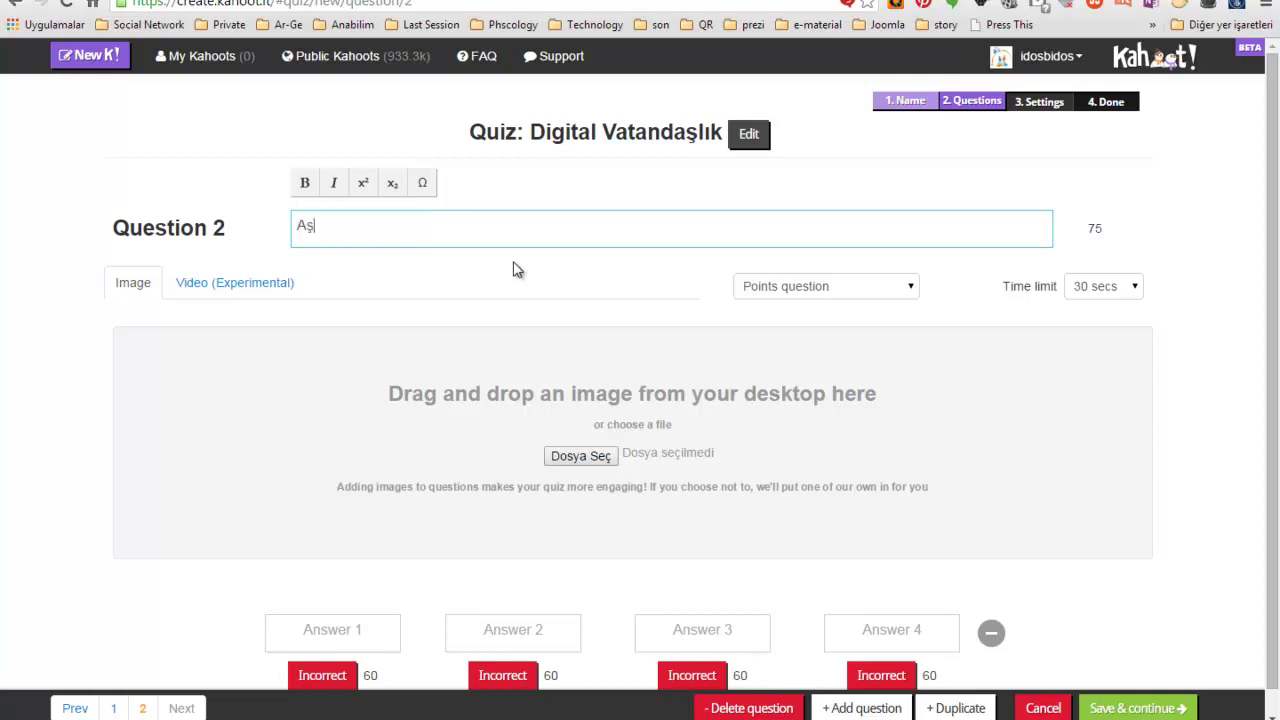
{"action": "type", "text": "ağıdaki tanımlamal"}
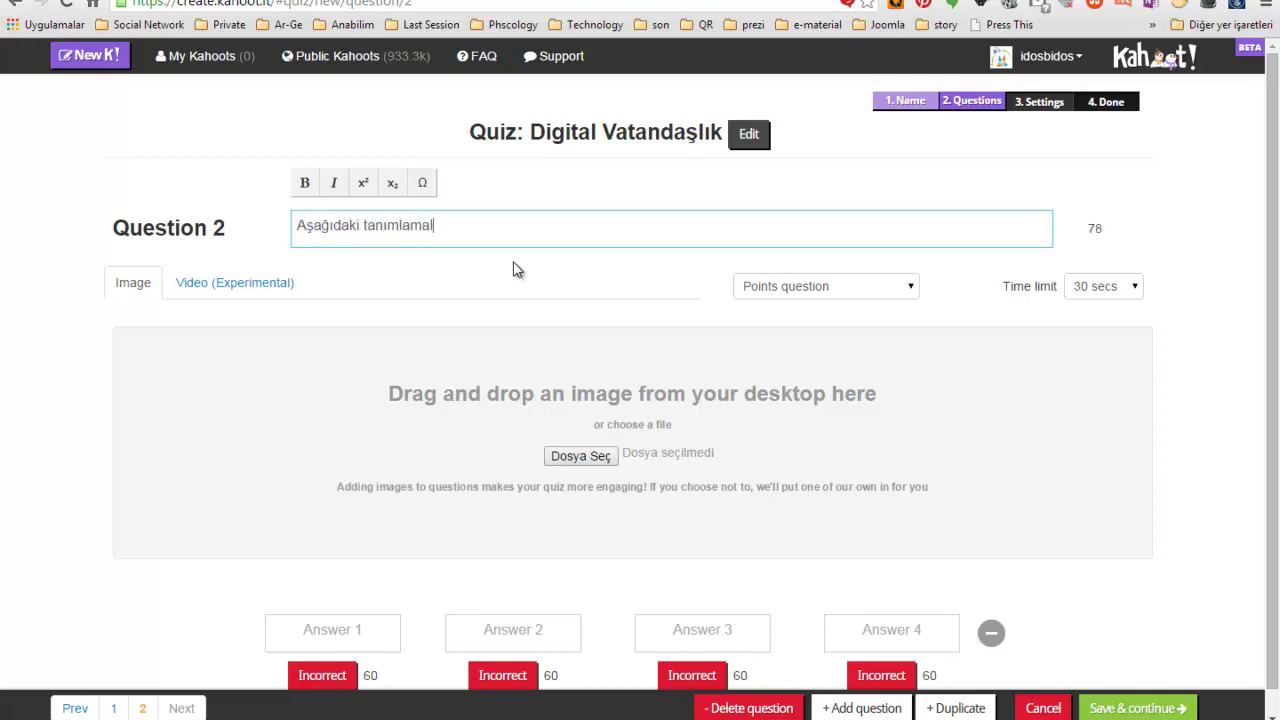
{"action": "type", "text": "ardan hangisi di"}
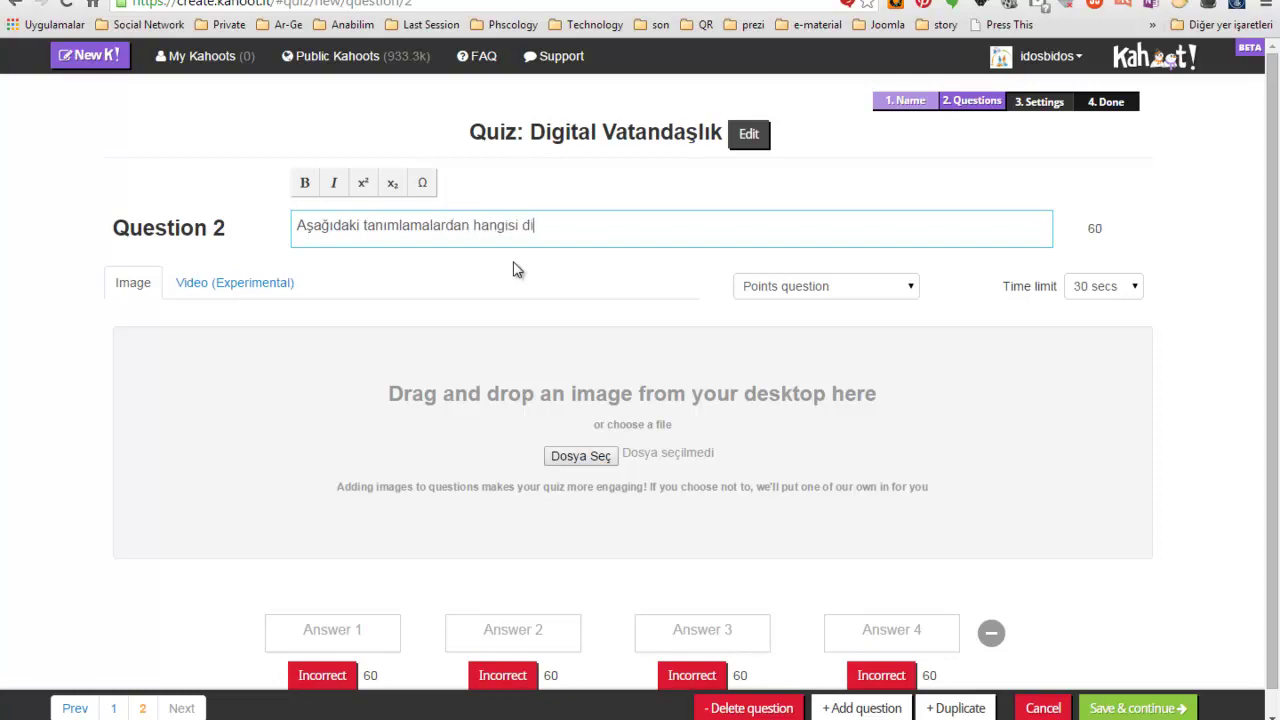
{"action": "type", "text": "gital vatandaşlık tanımı içerisinde değildir?"}
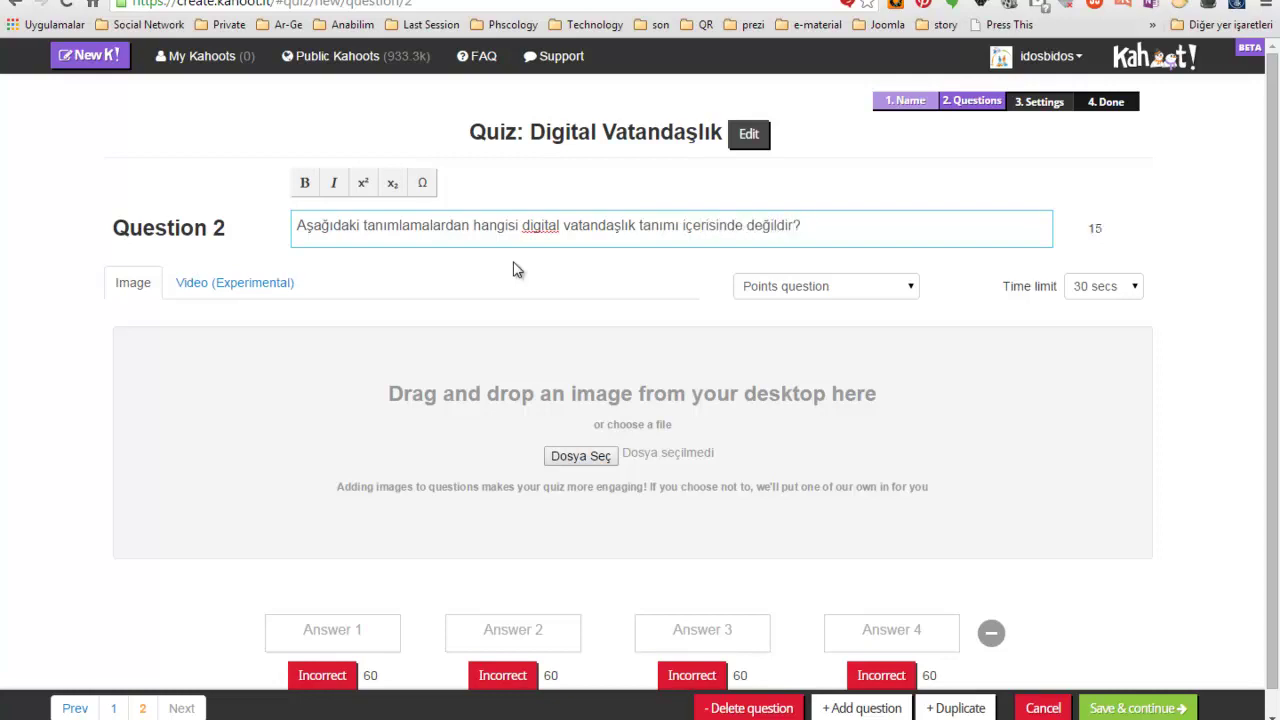
{"action": "left_click", "coordinate": [366, 620]}
Enter answers 'Dijital Ticaret' and 'Dijital Okuryazarlık', fixing the spelling of Dijital.
{"action": "type", "text": "Digital"}
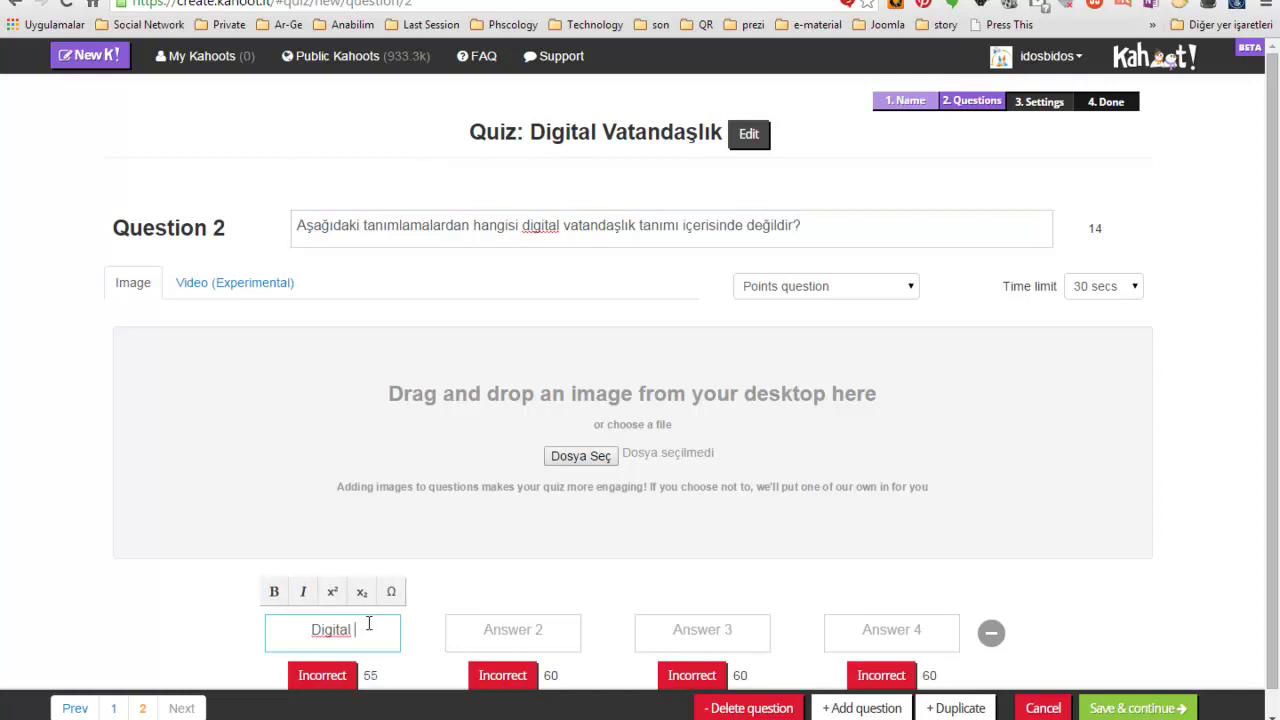
{"action": "type", "text": " Ticaret"}
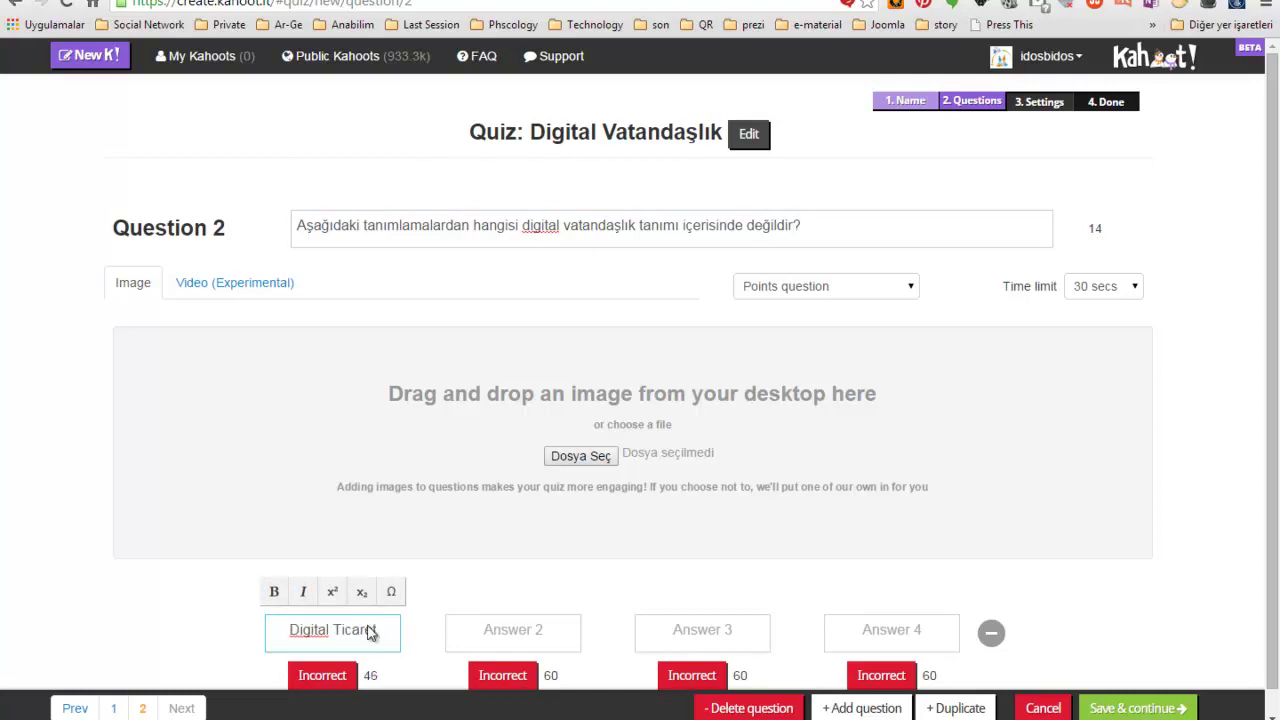
{"action": "left_click", "coordinate": [533, 637]}
{"action": "type", "text": "Digi"}
{"action": "key", "text": "BackSpace"}
{"action": "key", "text": "BackSpace"}
{"action": "key", "text": "BackSpace"}
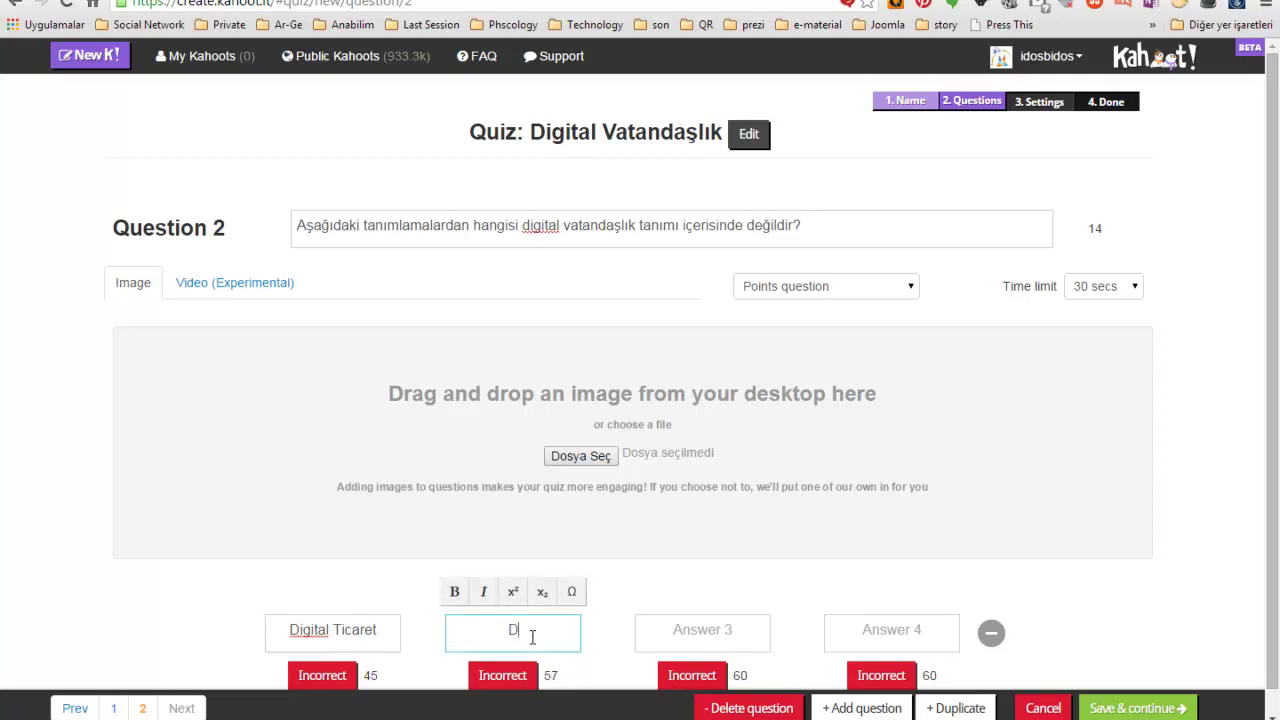
{"action": "left_click", "coordinate": [310, 630]}
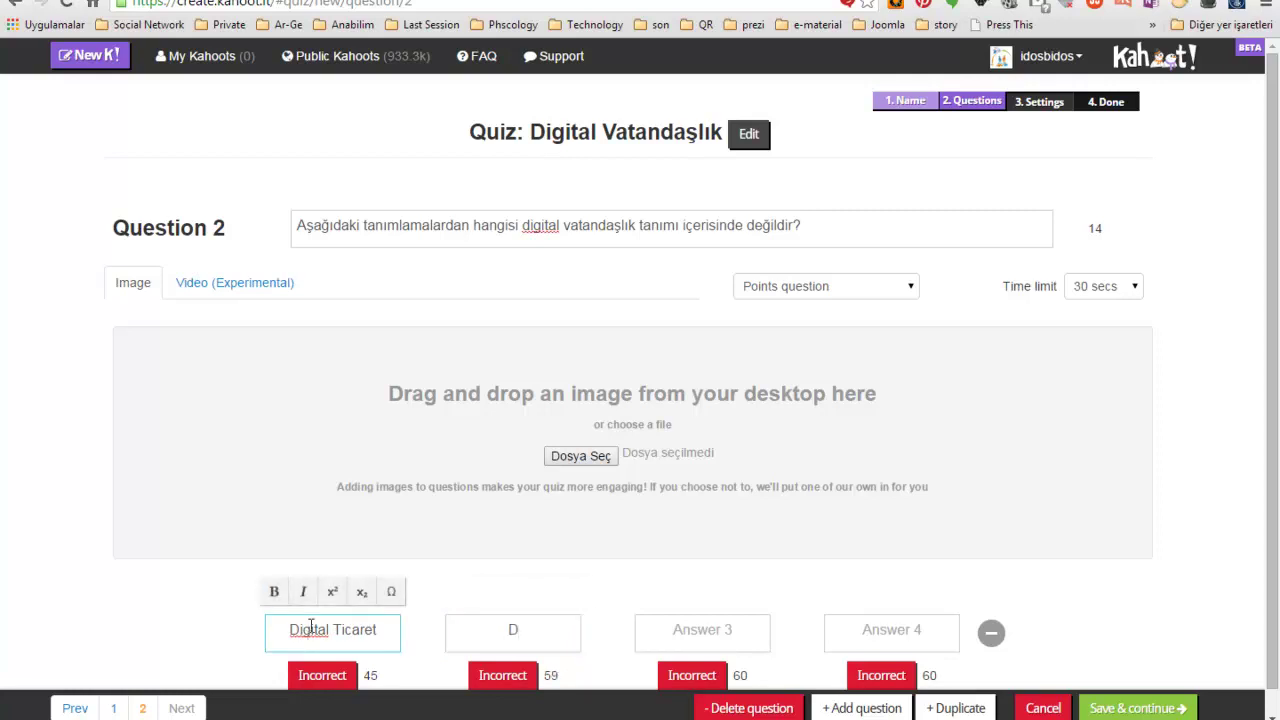
{"action": "type", "text": "j"}
{"action": "left_click", "coordinate": [535, 632]}
{"action": "type", "text": "ijital Okuryazarlık"}
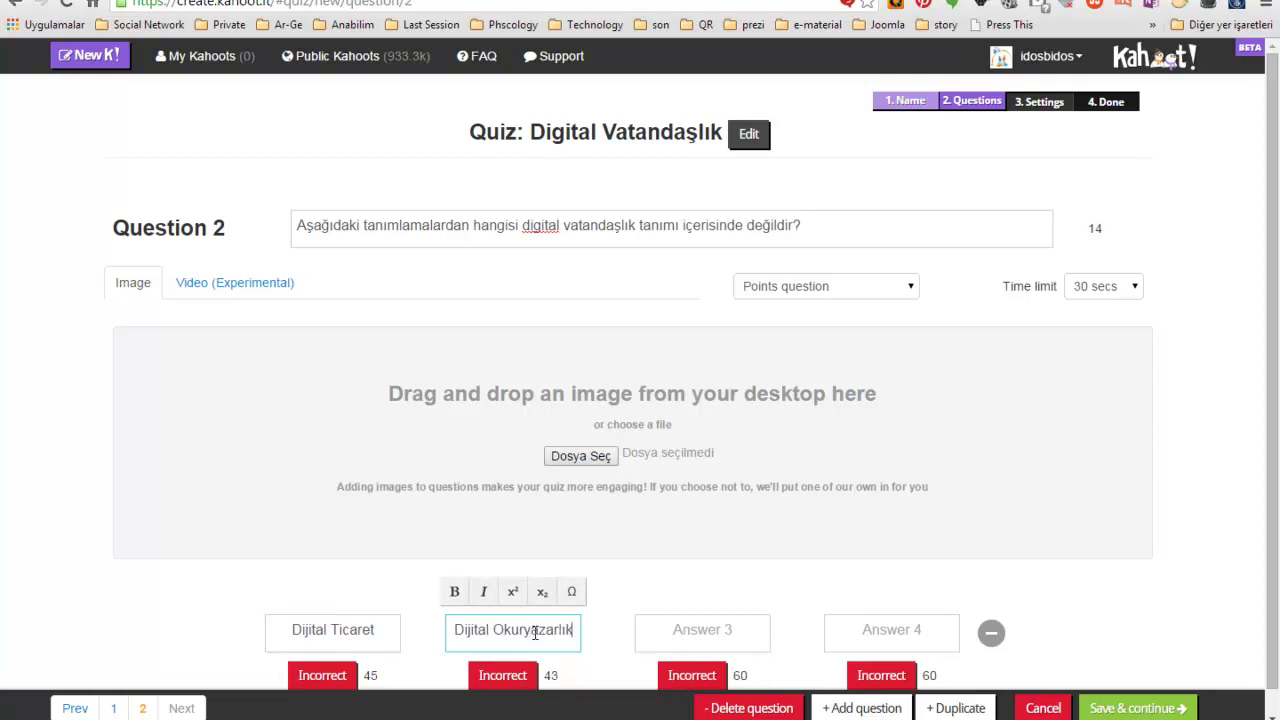
Add 'Dijital İletişim' and 'Dijital Sosyal', marking 'Dijital Sosyal' as correct.
{"action": "left_click", "coordinate": [714, 637]}
{"action": "type", "text": "Dijit"}
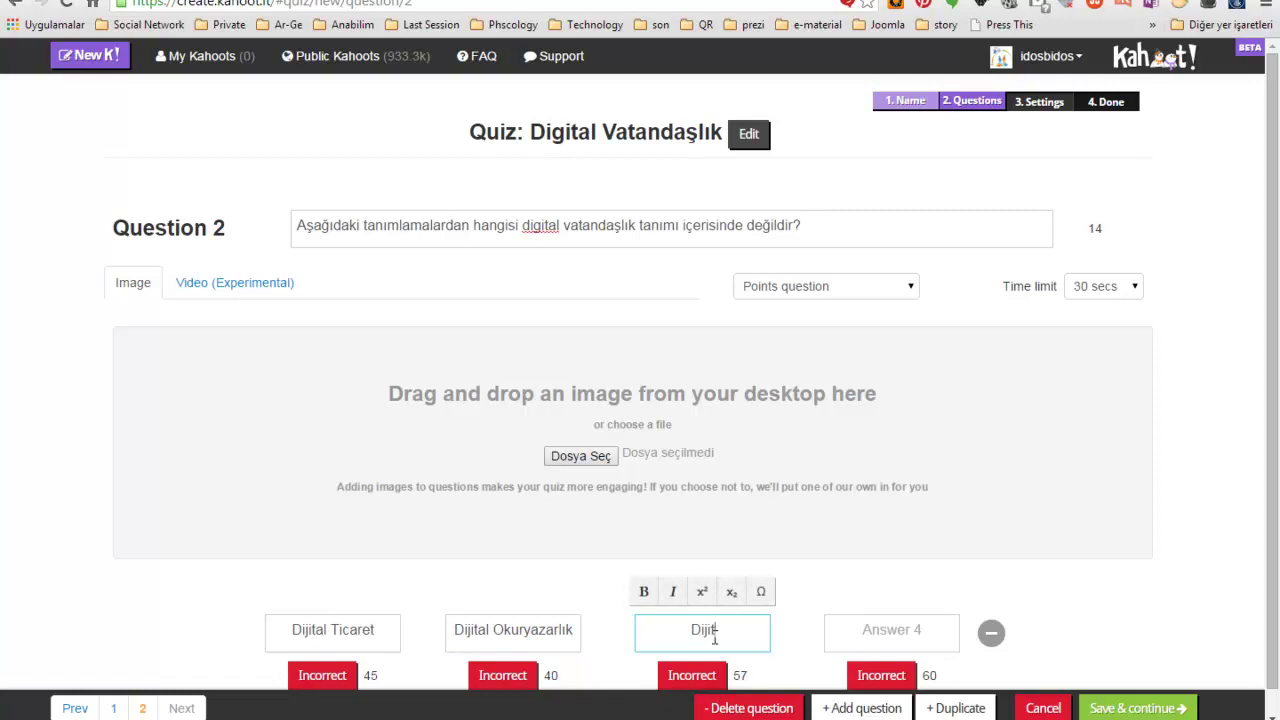
{"action": "type", "text": "al İletişim"}
{"action": "left_click", "coordinate": [908, 630]}
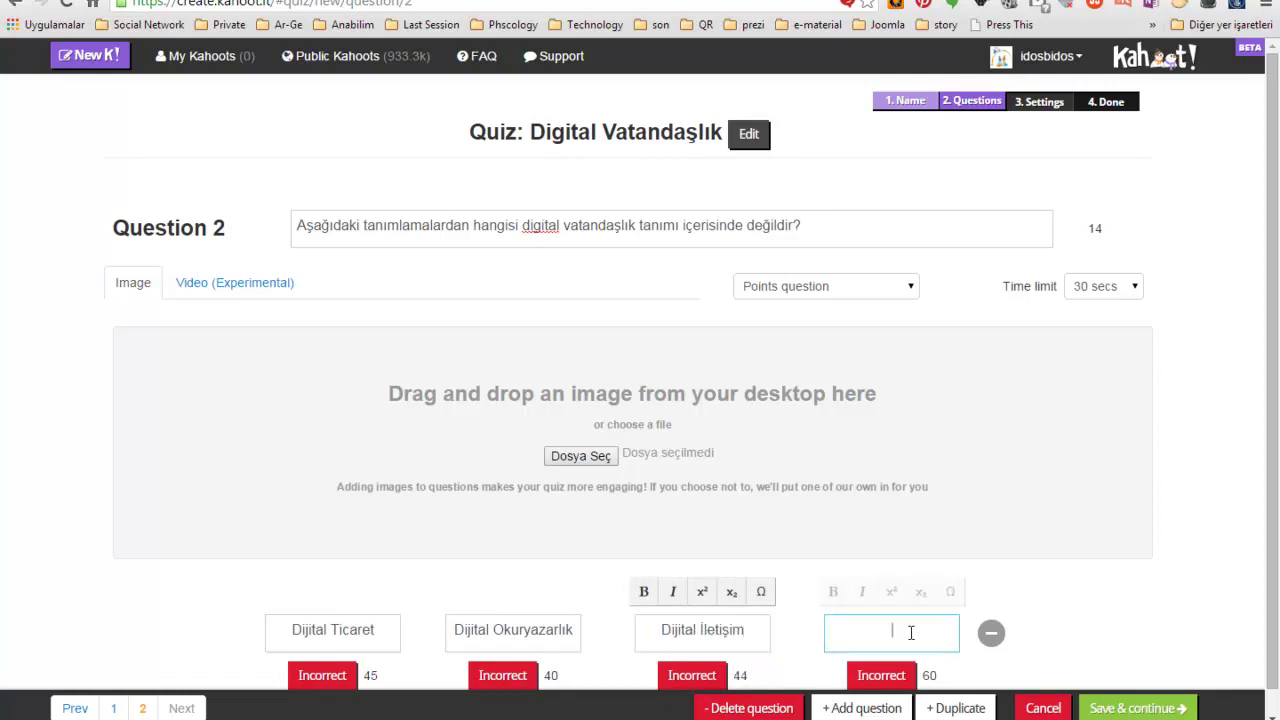
{"action": "type", "text": "Dijit"}
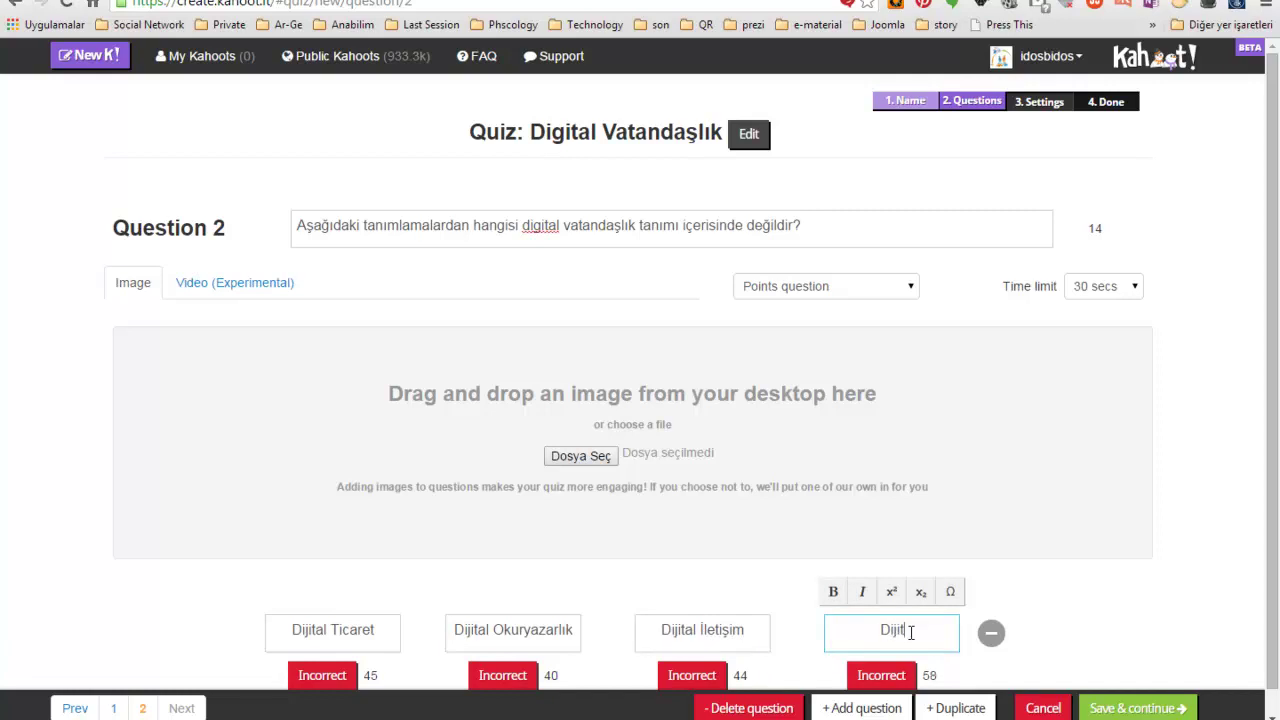
{"action": "type", "text": "al Sosyalle"}
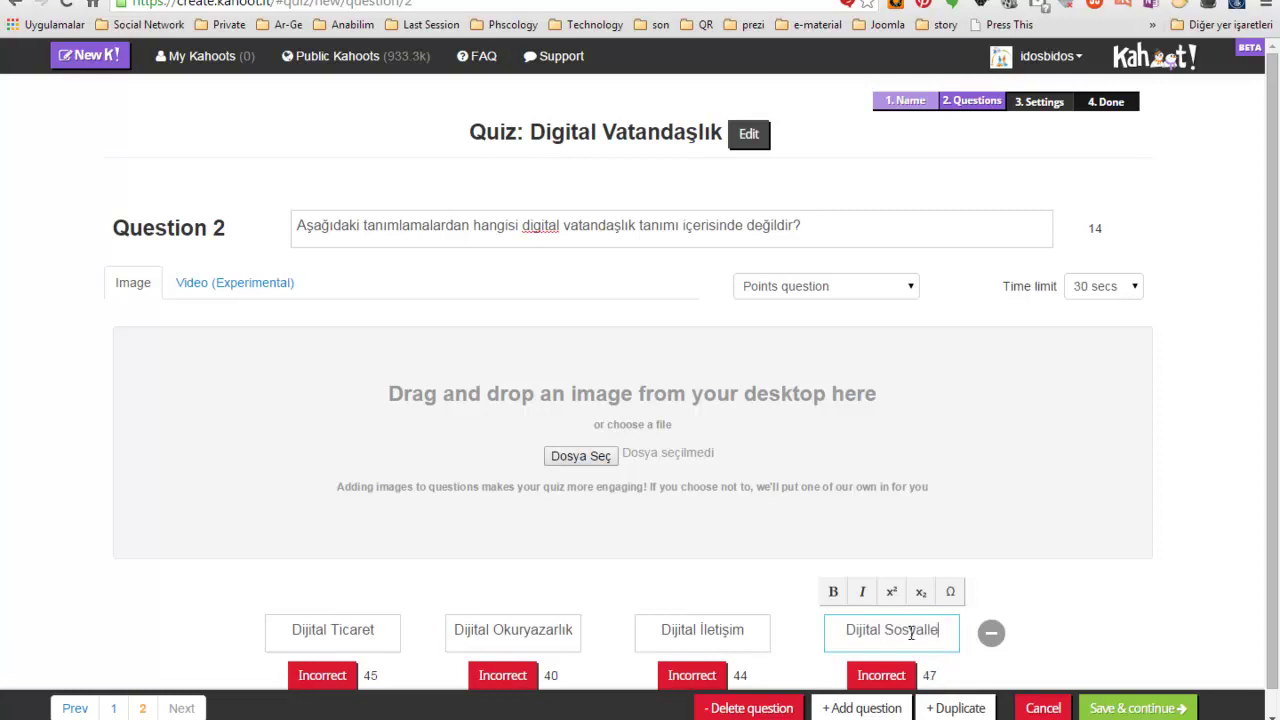
{"action": "key", "text": "BackSpace"}
{"action": "key", "text": "BackSpace"}
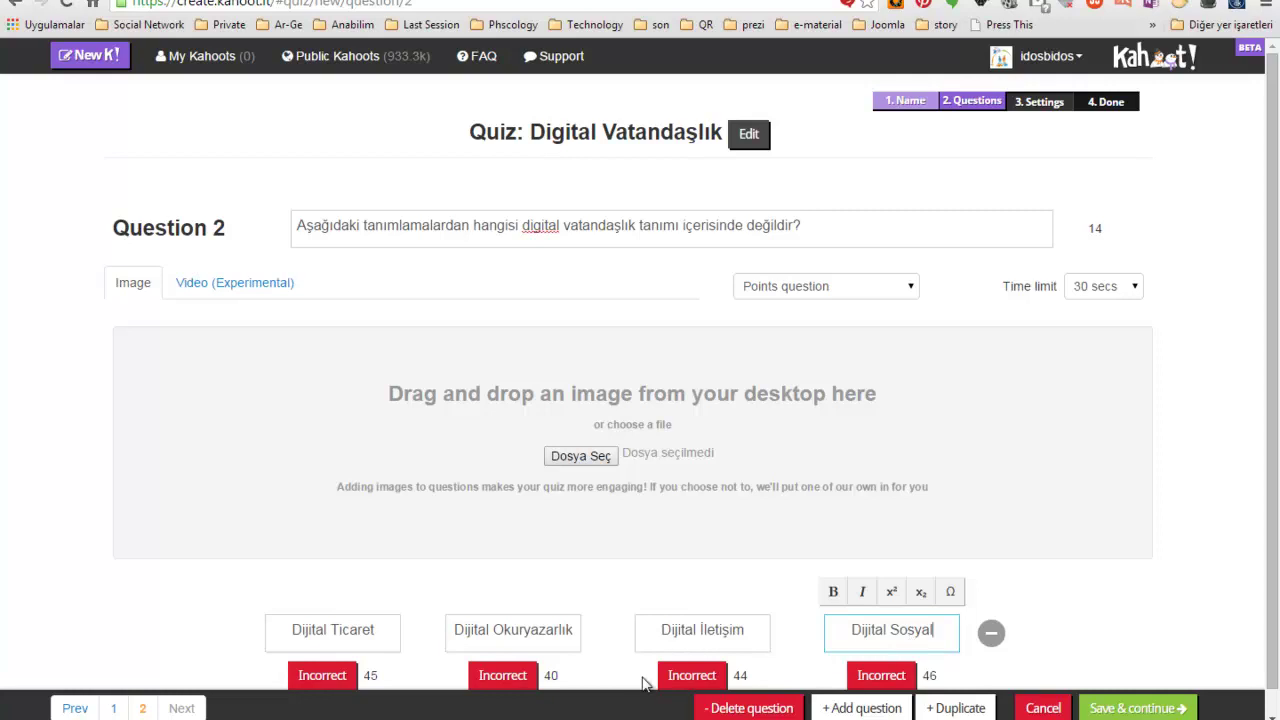
{"action": "left_click", "coordinate": [892, 676]}
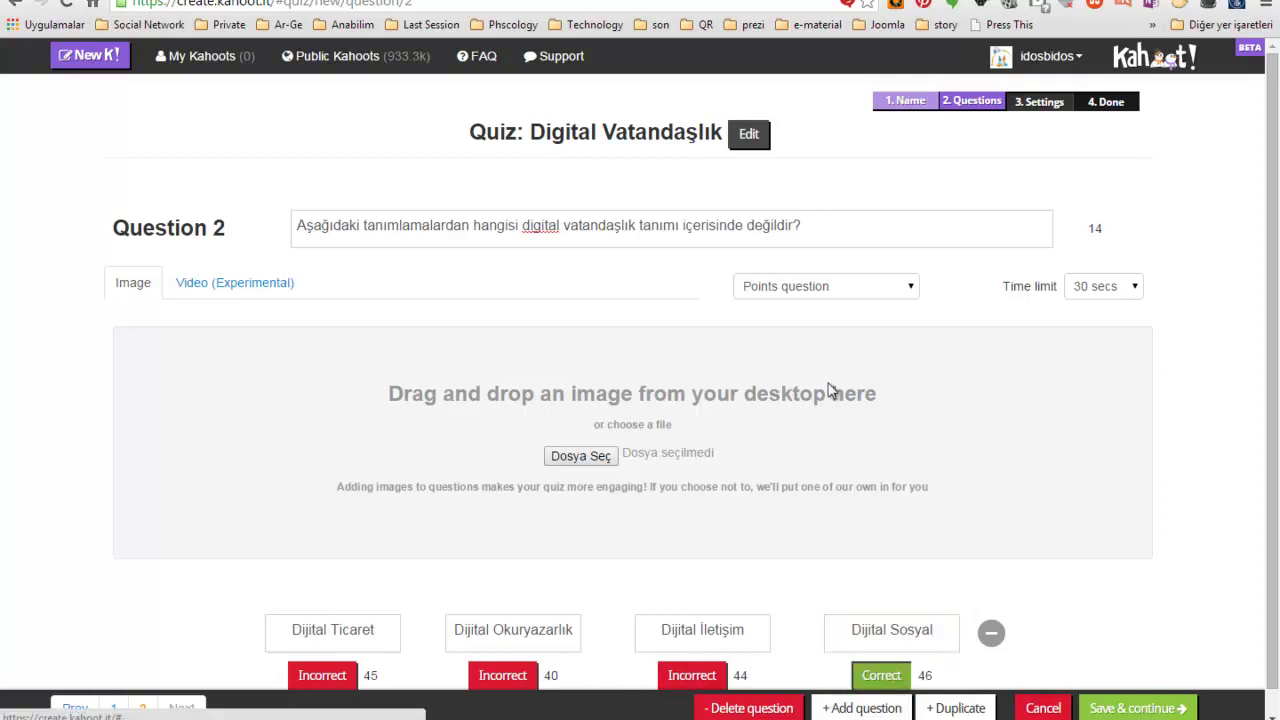
Keep Question 2 as a points question, then save both questions to open the re-order page.
{"action": "left_click", "coordinate": [826, 286]}
{"action": "left_click", "coordinate": [834, 309]}
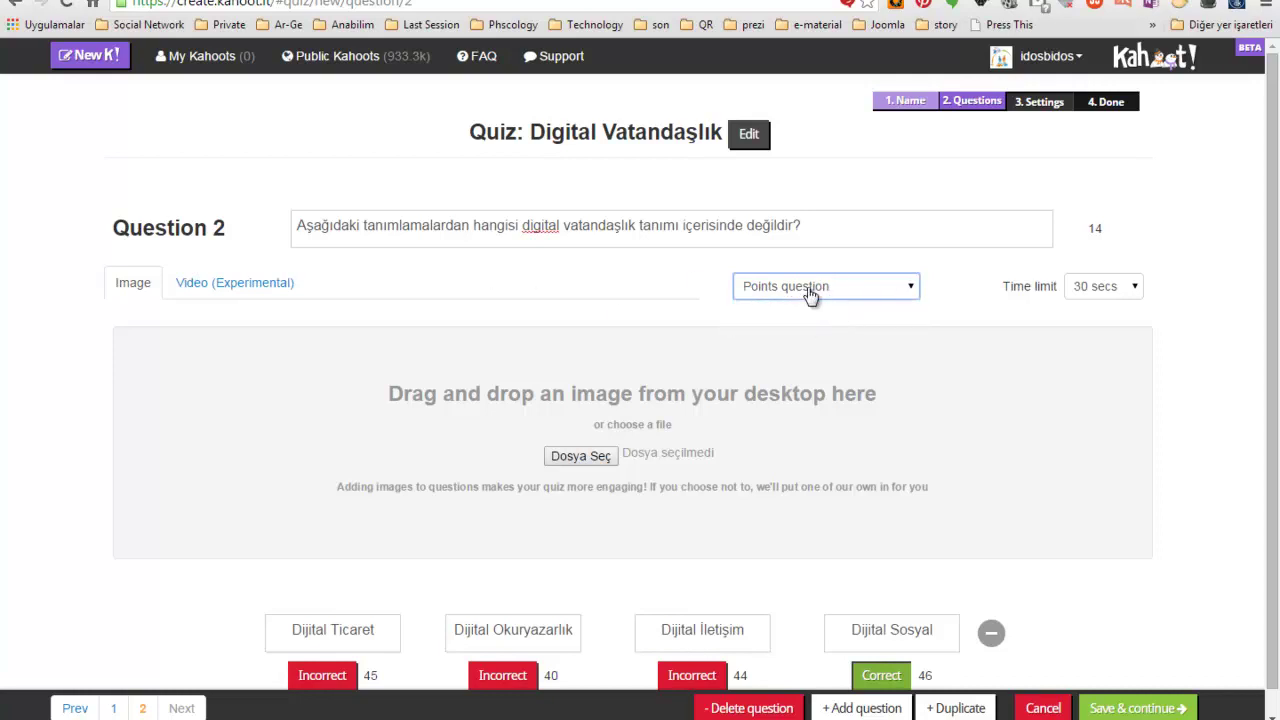
{"action": "left_click", "coordinate": [833, 290]}
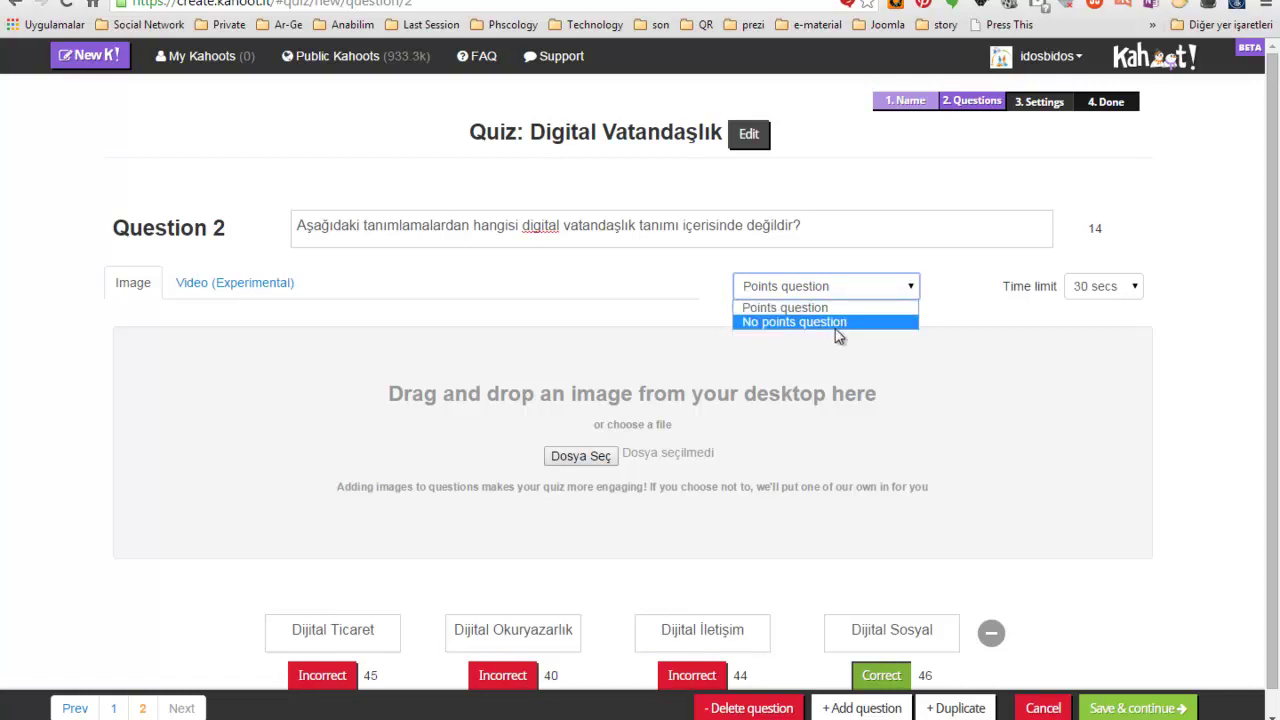
{"action": "left_click", "coordinate": [1138, 712]}
{"action": "left_click", "coordinate": [1138, 710]}
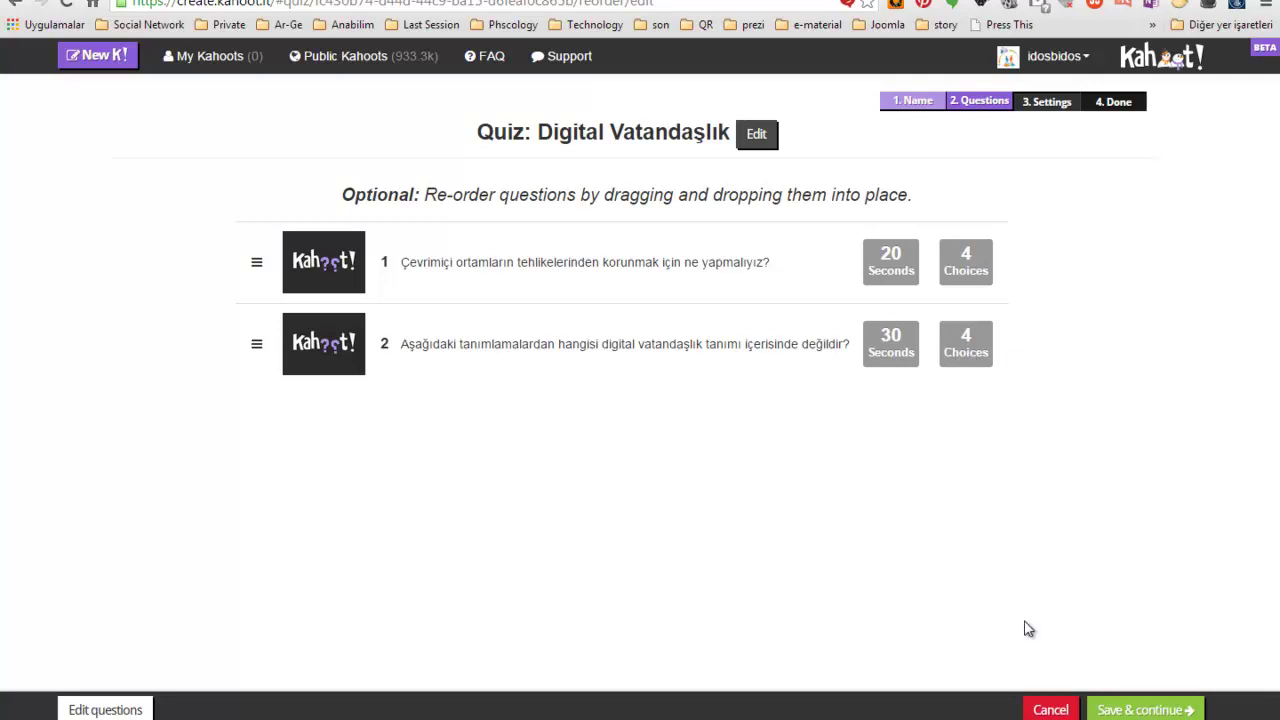
Accept the question order, continue to settings, and set the quiz language to Türk.
{"action": "left_click_drag", "start_coordinate": [886, 349], "coordinate": [905, 350]}
{"action": "left_click", "coordinate": [1148, 710]}
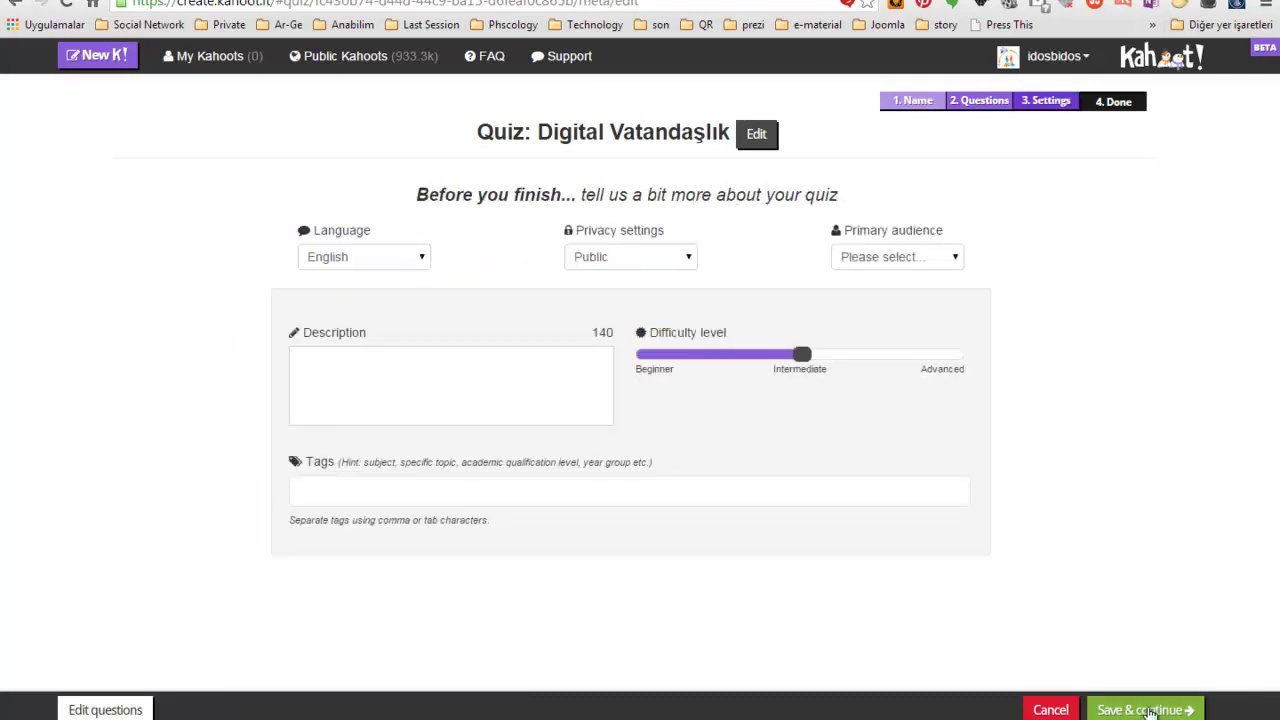
{"action": "left_click", "coordinate": [422, 265]}
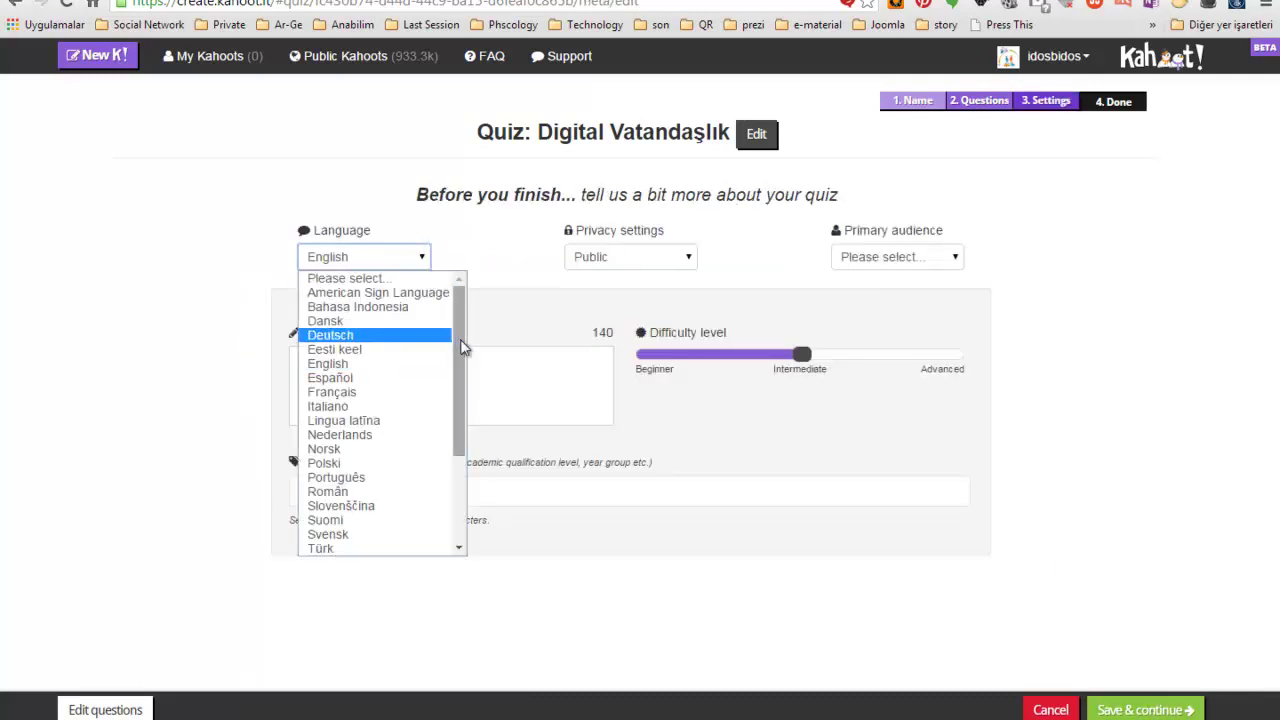
{"action": "left_click_drag", "start_coordinate": [460, 339], "coordinate": [457, 440]}
{"action": "left_click", "coordinate": [338, 405]}
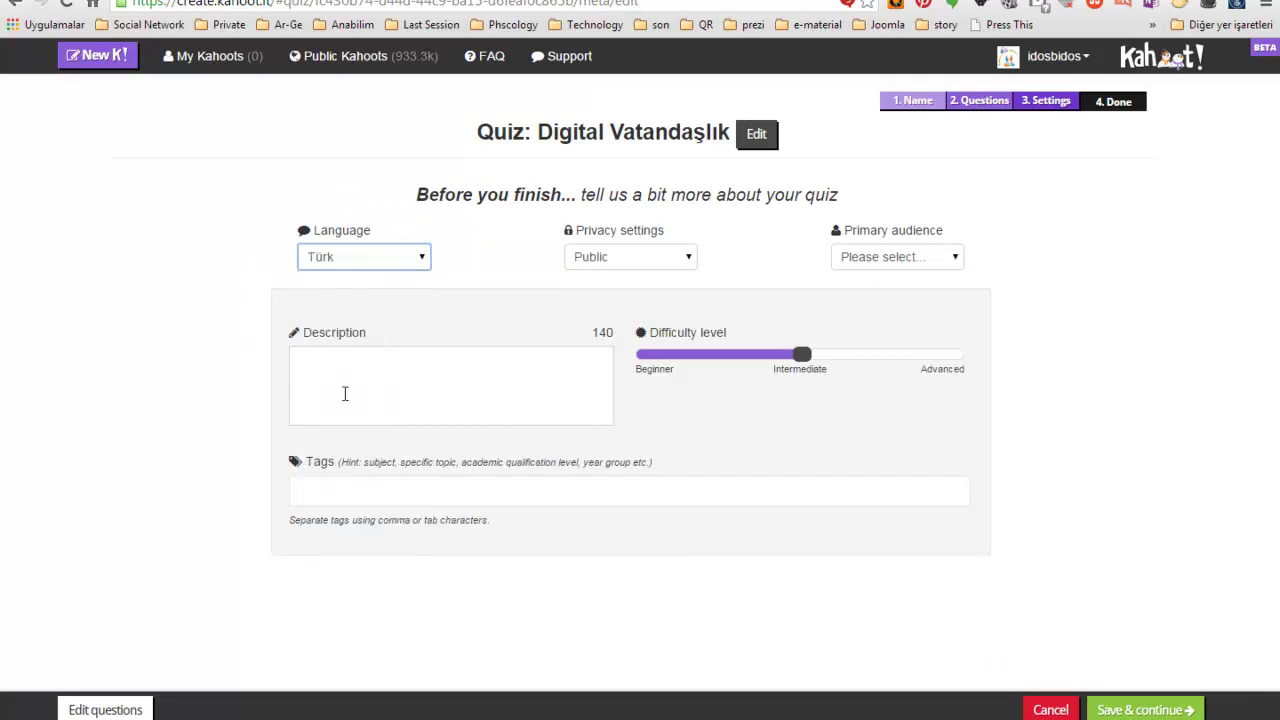
Leave privacy as Public and review the primary audience choices.
{"action": "left_click", "coordinate": [670, 264]}
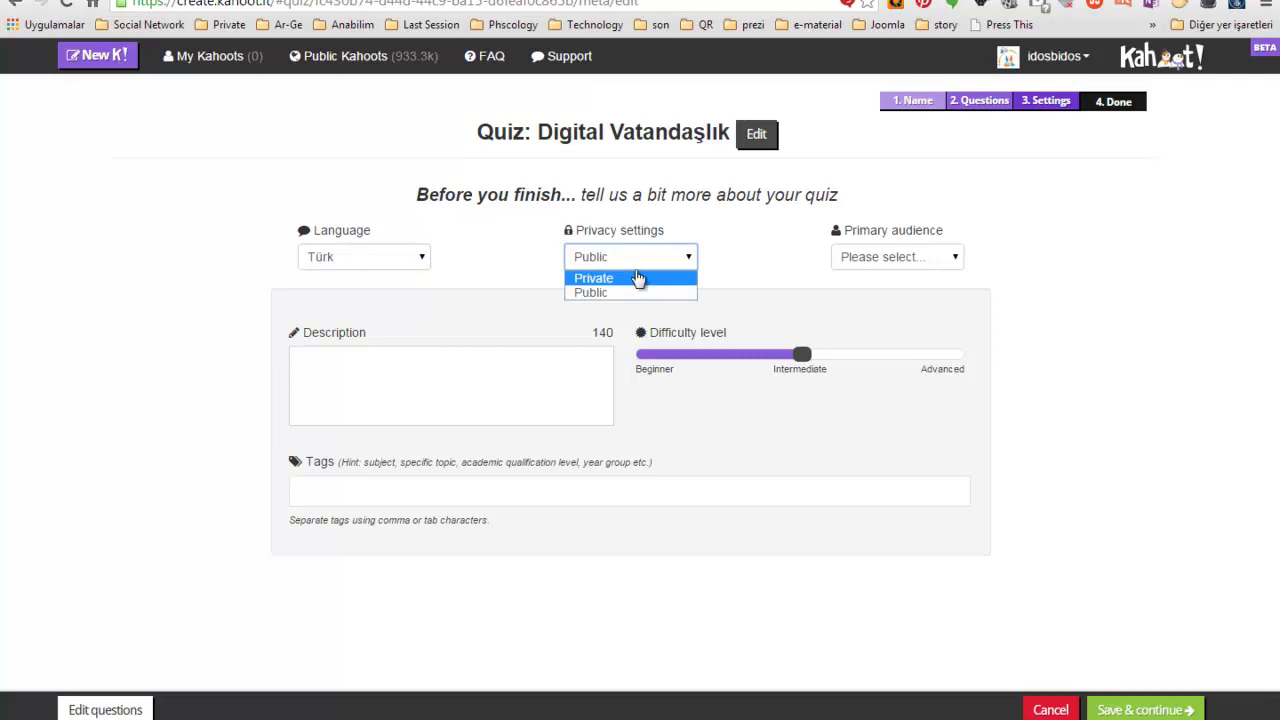
{"action": "left_click", "coordinate": [762, 270]}
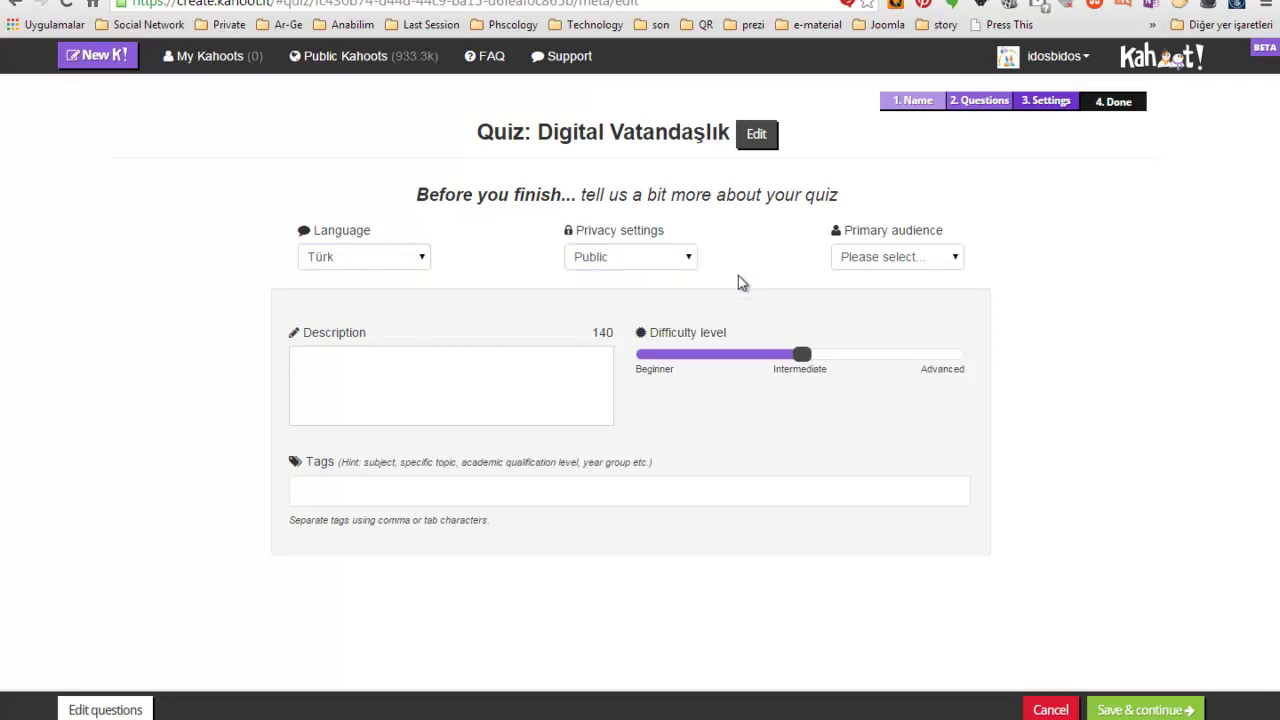
{"action": "left_click", "coordinate": [902, 268]}
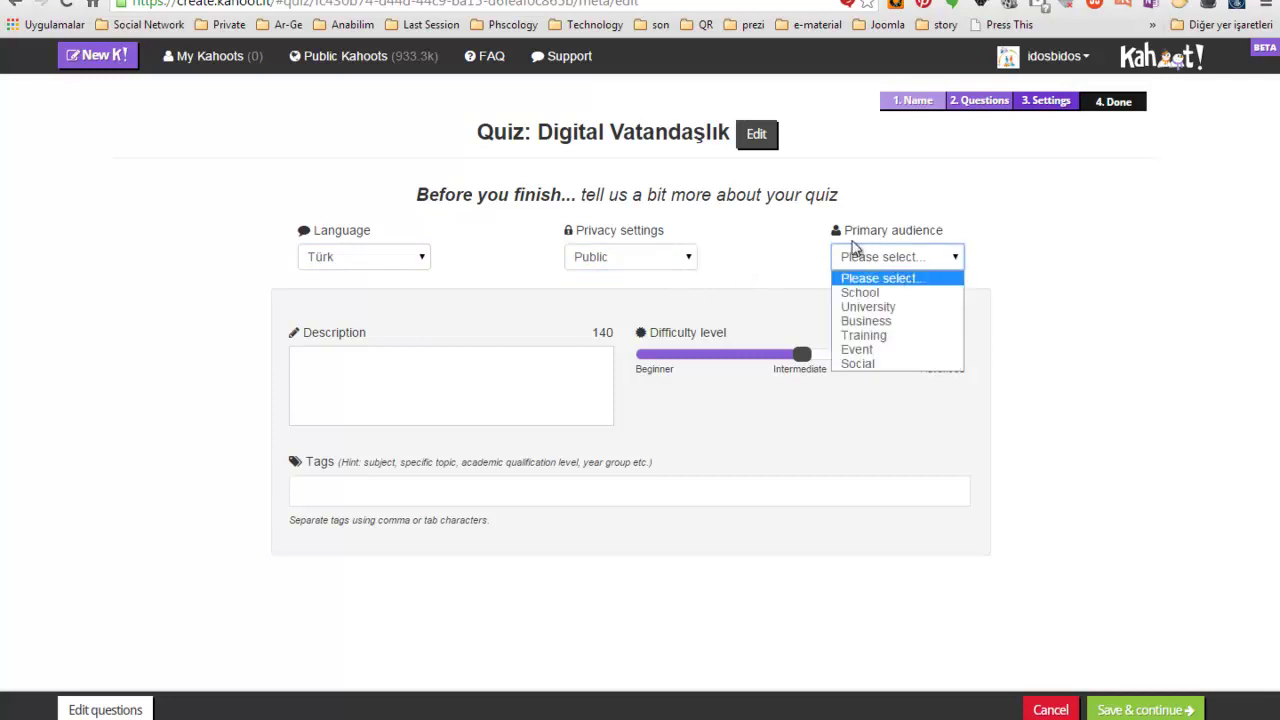
{"action": "left_click", "coordinate": [436, 372]}
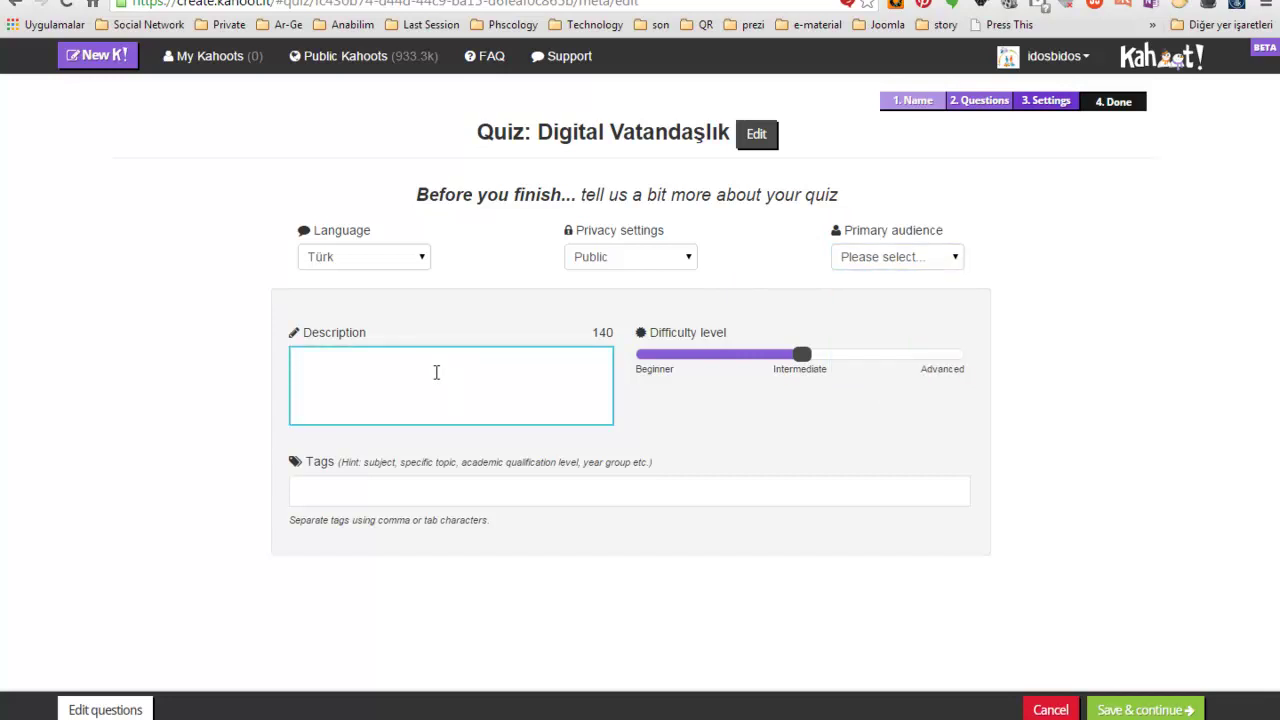
Write a description saying the quiz measures students' Digital Vatandaşlık knowledge.
{"action": "type", "text": "Öğrencilerimizin Digital Vatandaşlık bilgisini o"}
{"action": "type", "text": "lçe"}
{"action": "key", "text": "BackSpace"}
{"action": "type", "text": "mek içibn haz"}
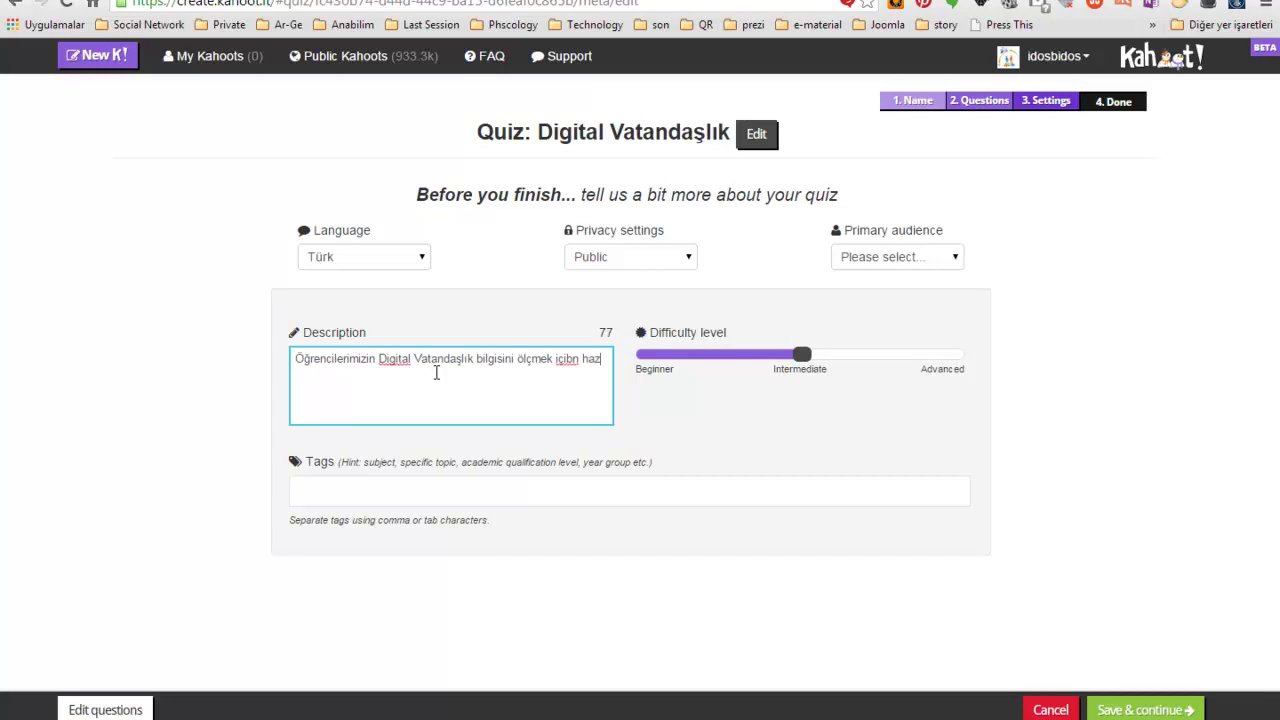
{"action": "key", "text": "Delete"}
{"action": "key", "text": "End"}
{"action": "type", "text": "ırlanmıştı"}
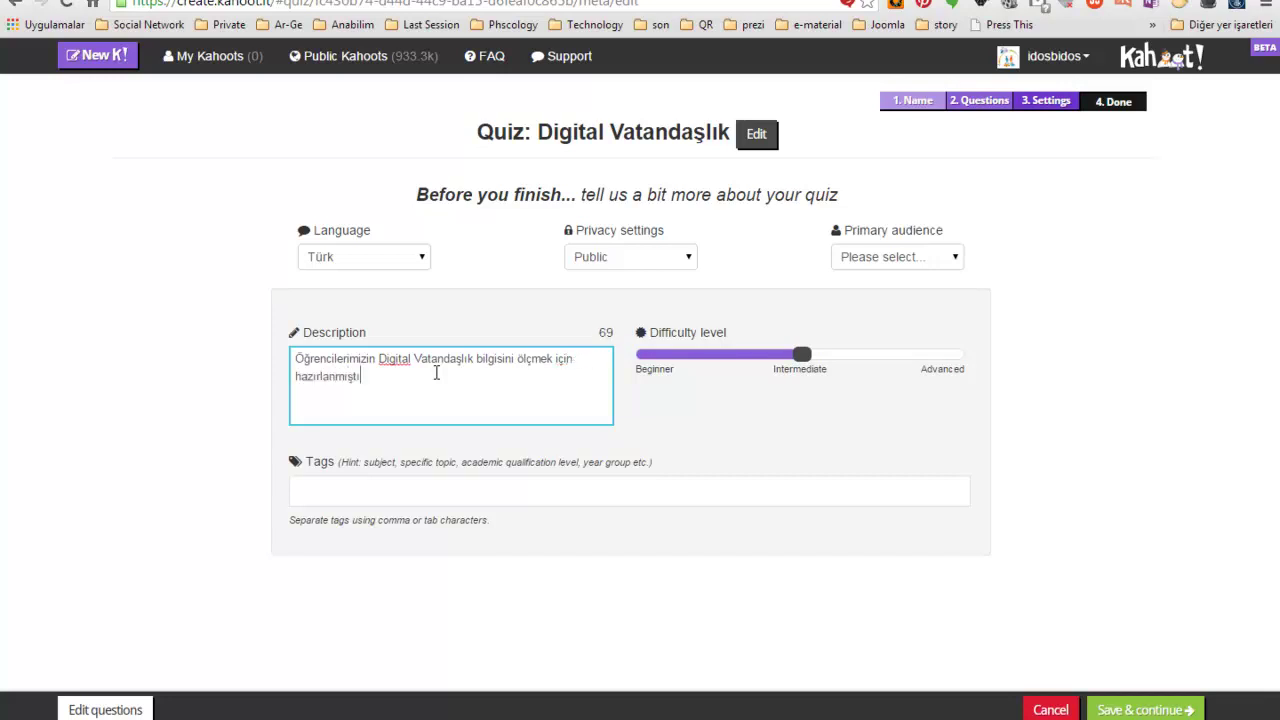
{"action": "type", "text": "rç."}
Add the tags yarışma and 'kahoot, k12', then try saving the settings.
{"action": "left_click", "coordinate": [480, 505]}
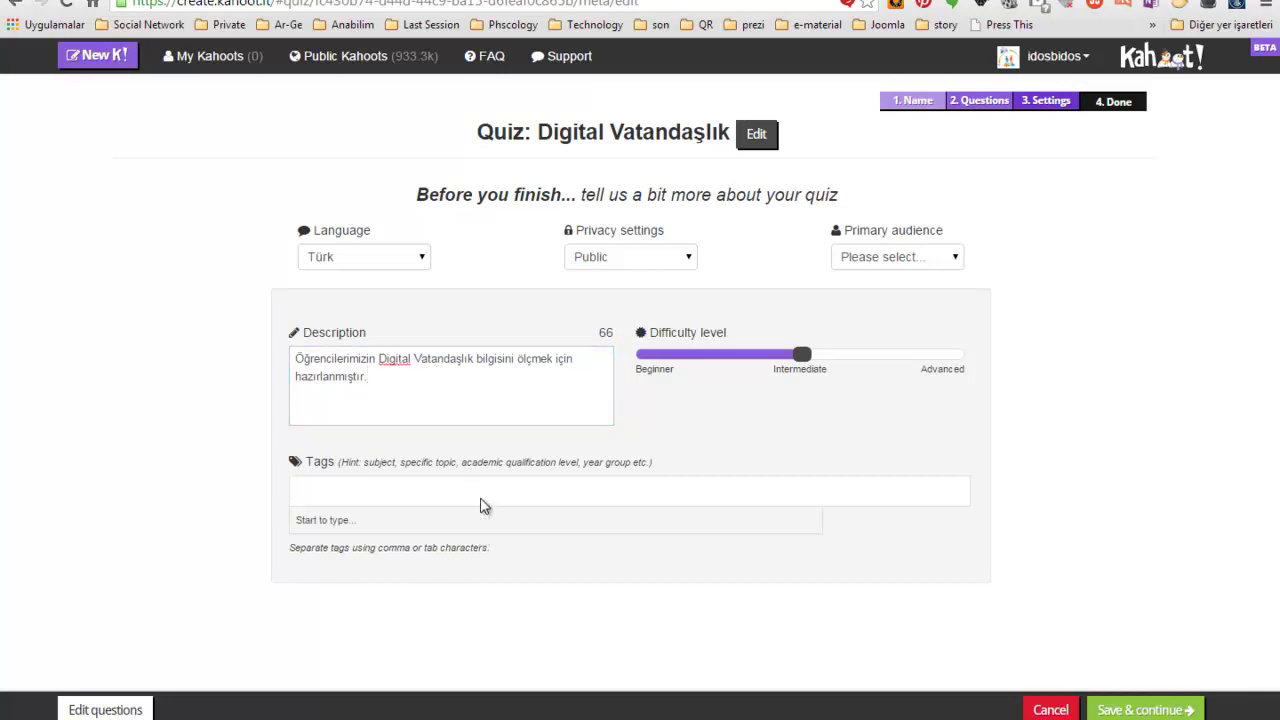
{"action": "type", "text": "yarışma"}
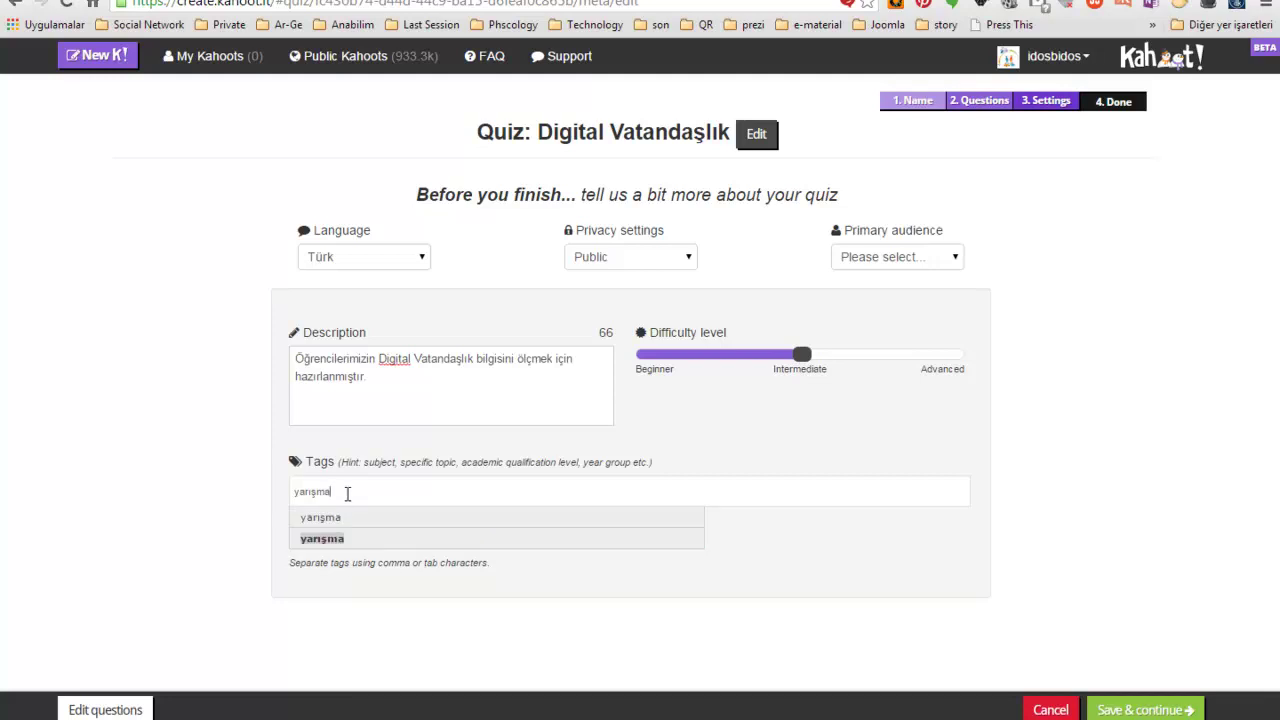
{"action": "key", "text": "Return"}
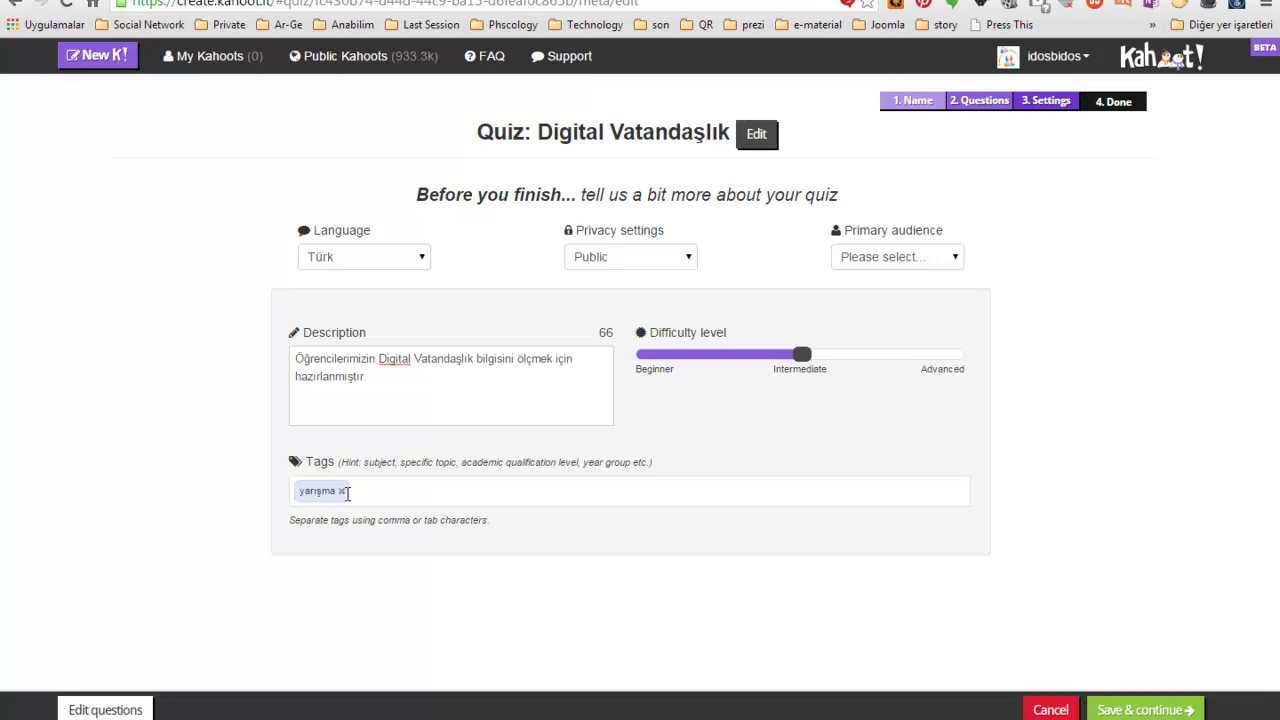
{"action": "left_click", "coordinate": [367, 493]}
{"action": "type", "text": "kahoot, k12"}
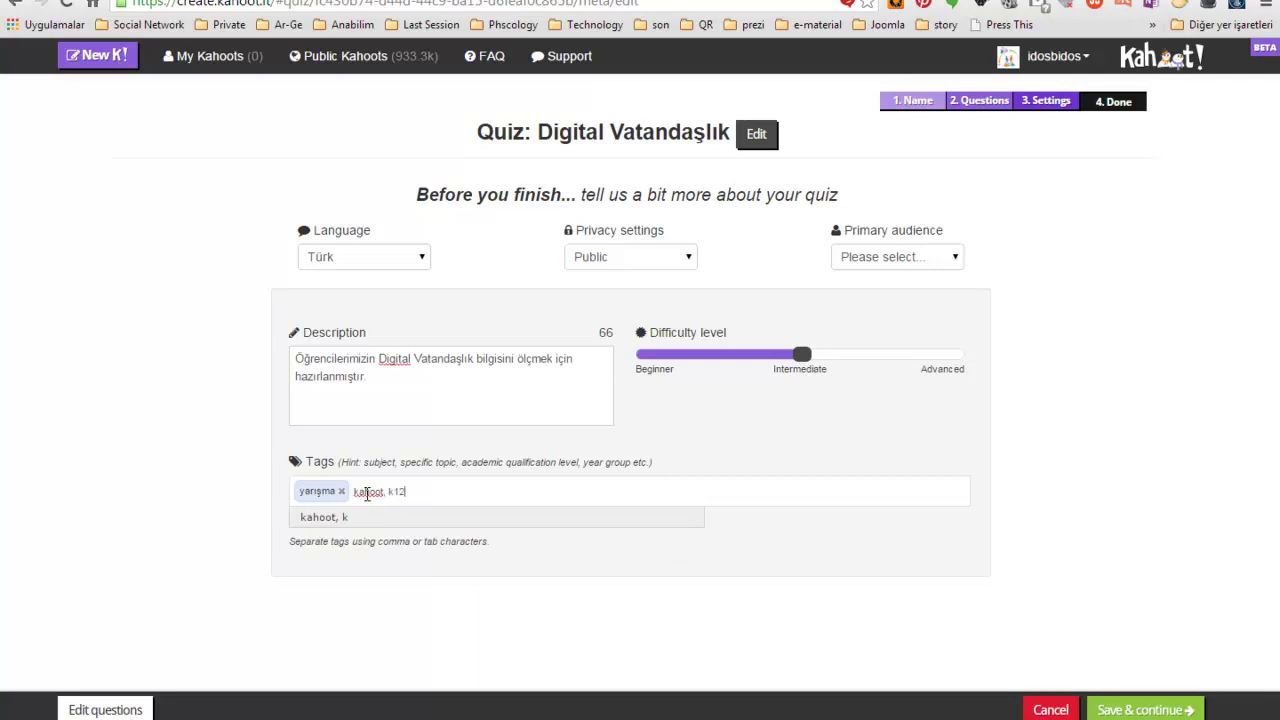
{"action": "key", "text": "Return"}
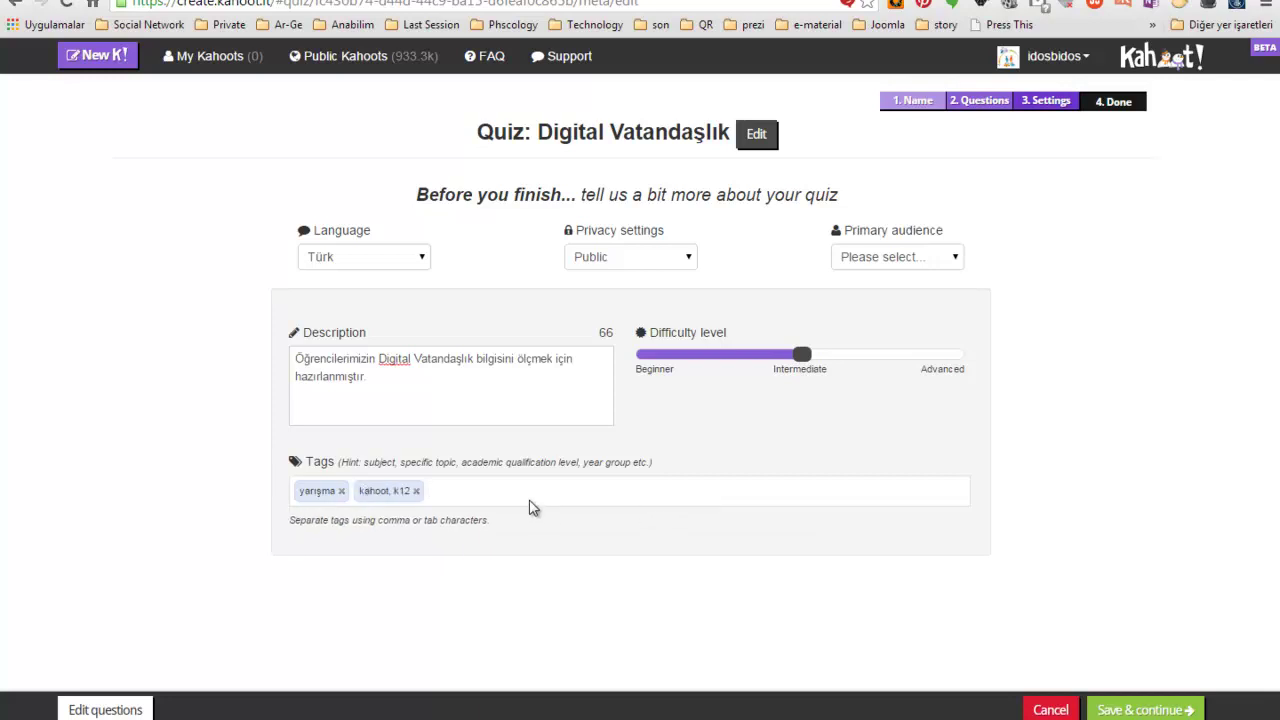
{"action": "left_click", "coordinate": [1146, 711]}
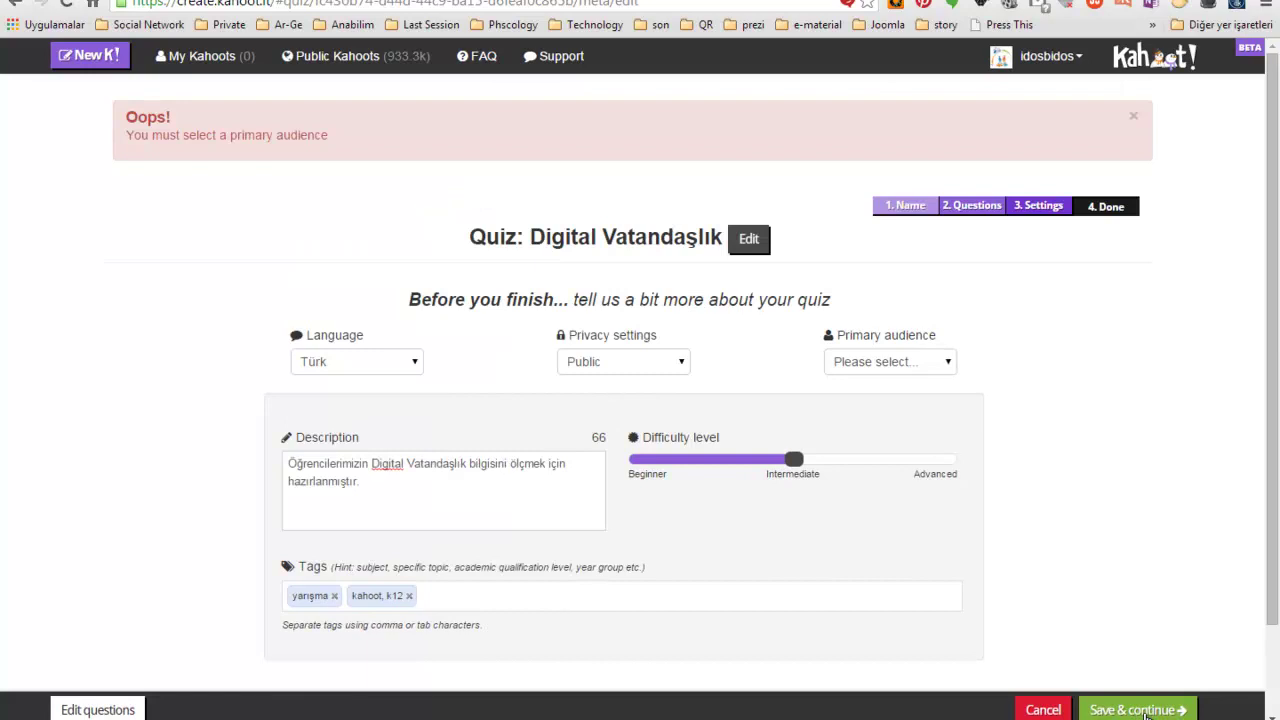
Set the primary audience to School and continue to the cover image step.
{"action": "left_click", "coordinate": [916, 362]}
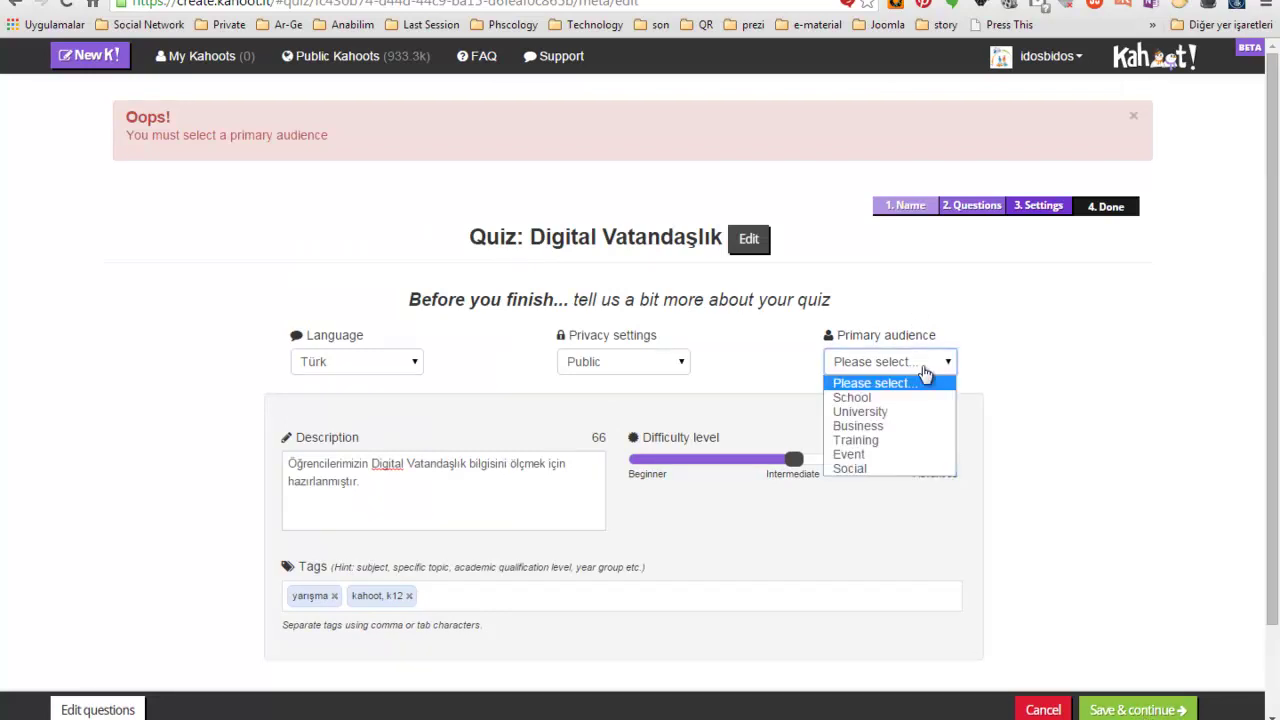
{"action": "left_click", "coordinate": [908, 398]}
{"action": "left_click", "coordinate": [1184, 710]}
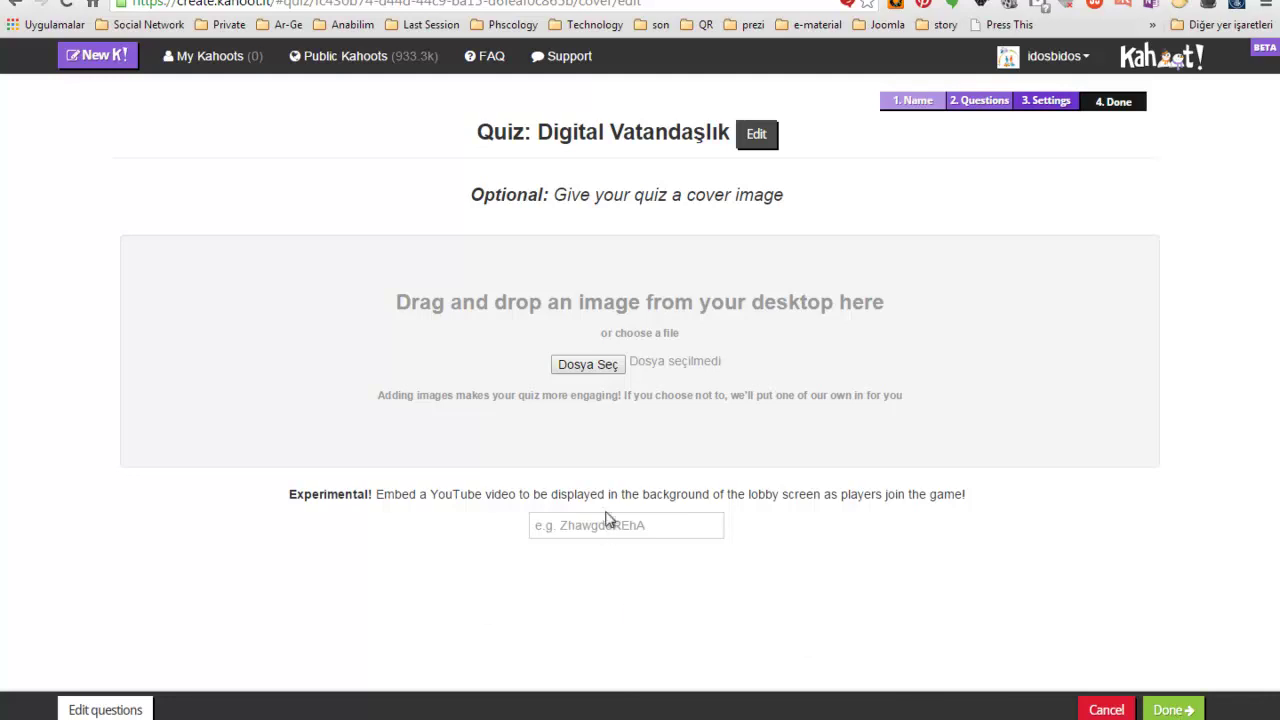
Skip the cover image, finish the quiz, and choose Play now.
{"action": "left_click", "coordinate": [1172, 710]}
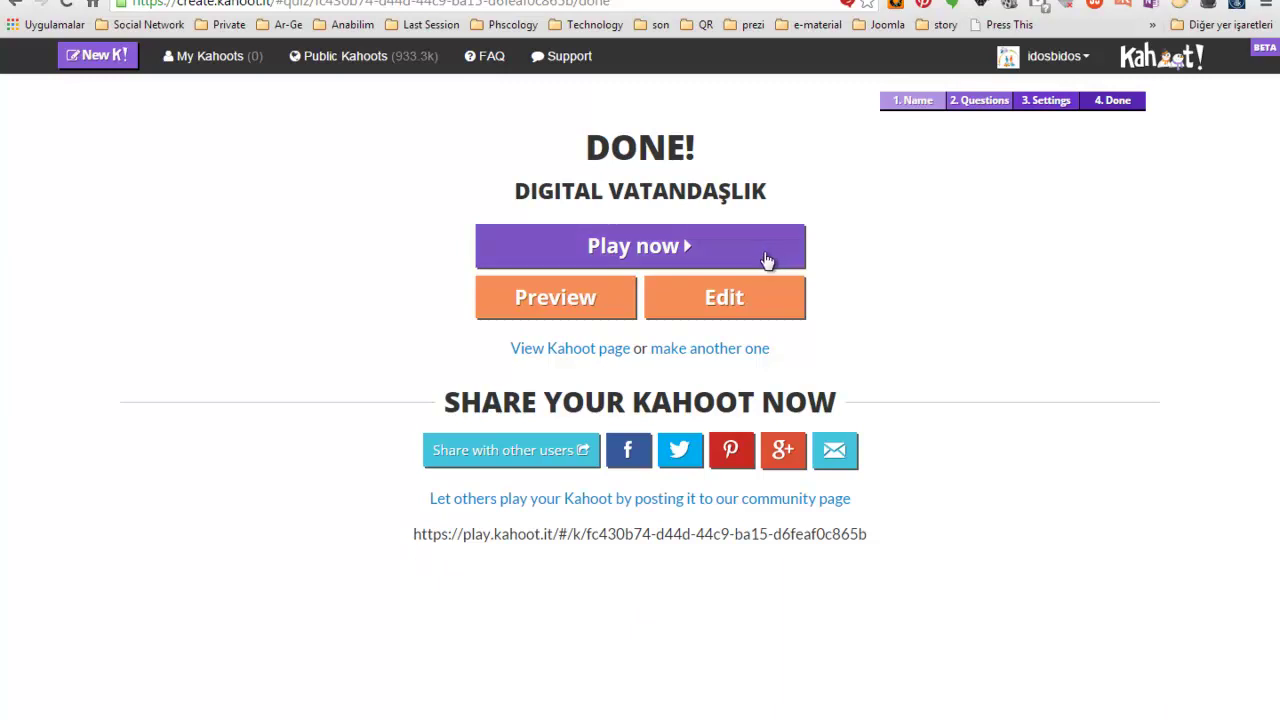
{"action": "left_click", "coordinate": [666, 252]}
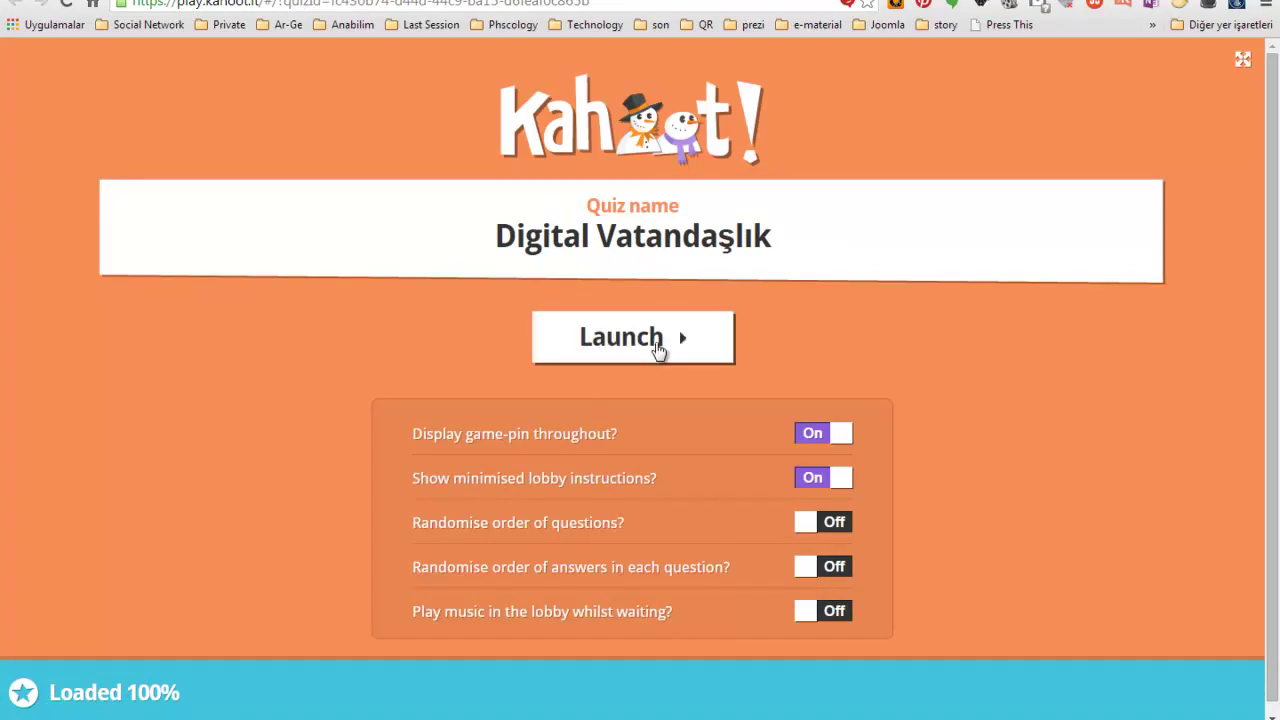
Launch the game lobby and load the kahoot.it join page in another tab.
{"action": "left_click", "coordinate": [658, 347]}
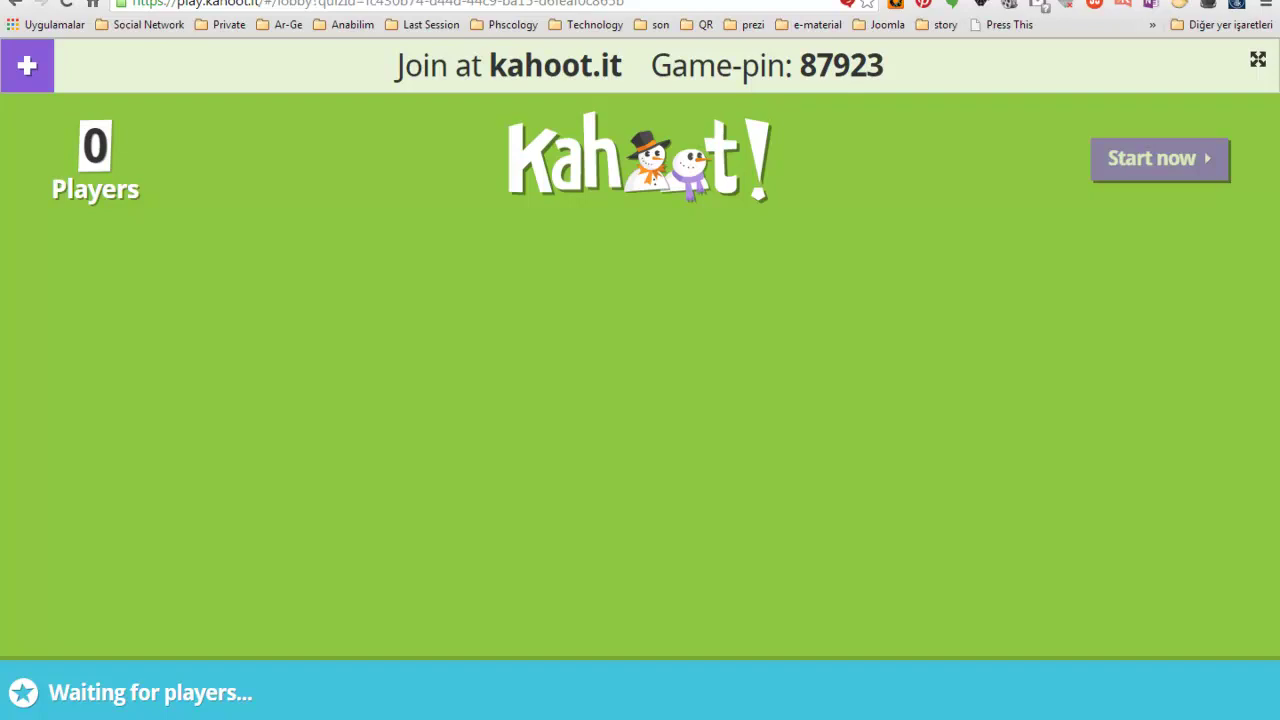
{"action": "key", "text": "F5"}
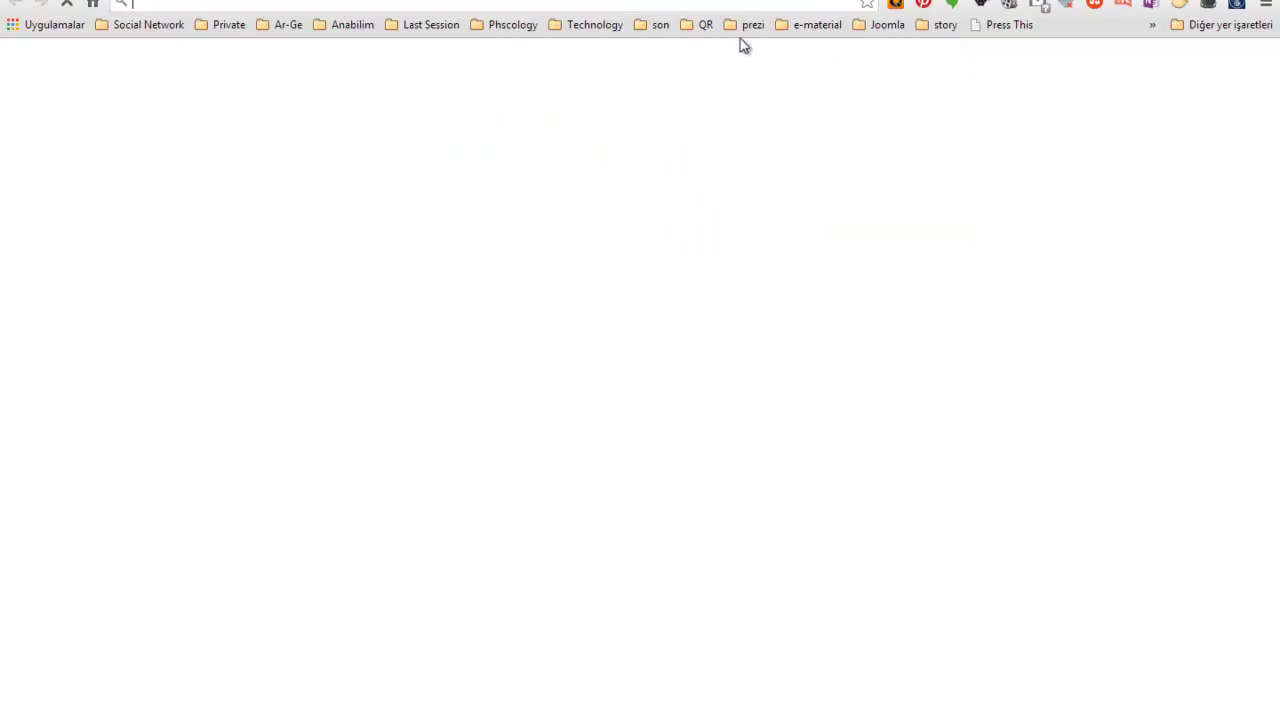
{"action": "type", "text": "kahoot"}
{"action": "key", "text": "Return"}
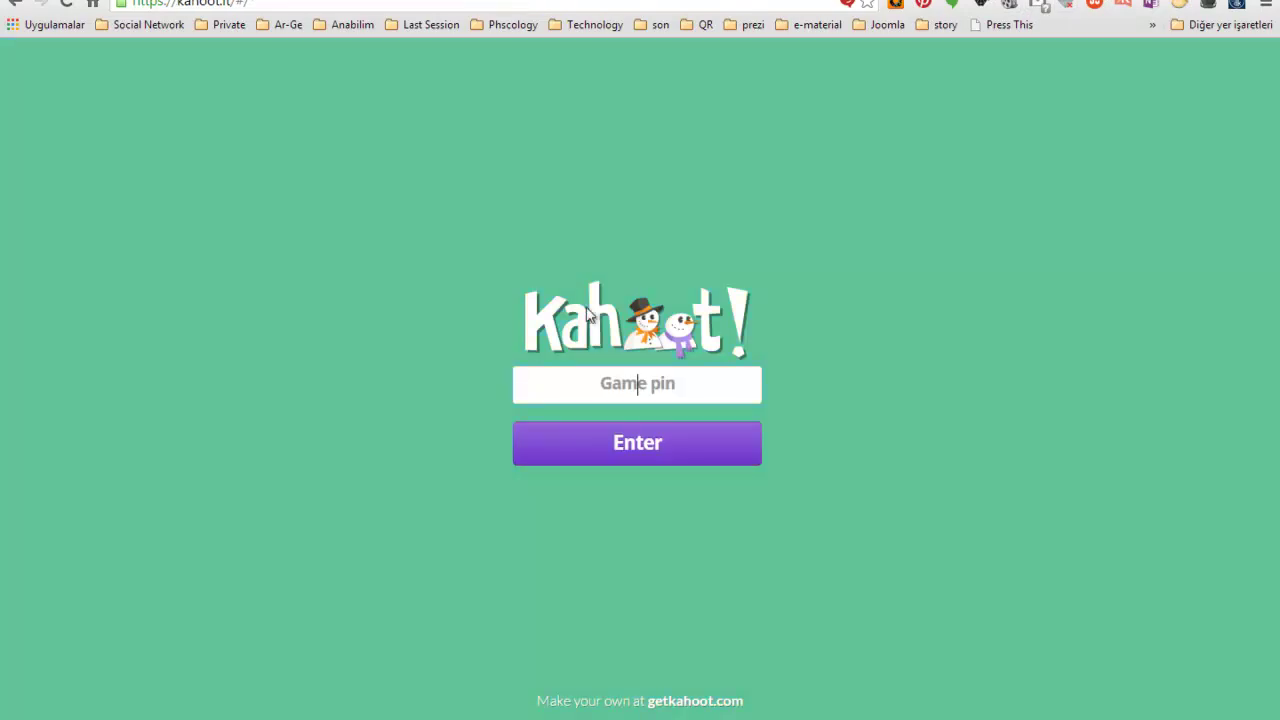
Join the game with PIN 87923 under a player nickname.
{"action": "type", "text": "87923"}
{"action": "left_click", "coordinate": [611, 457]}
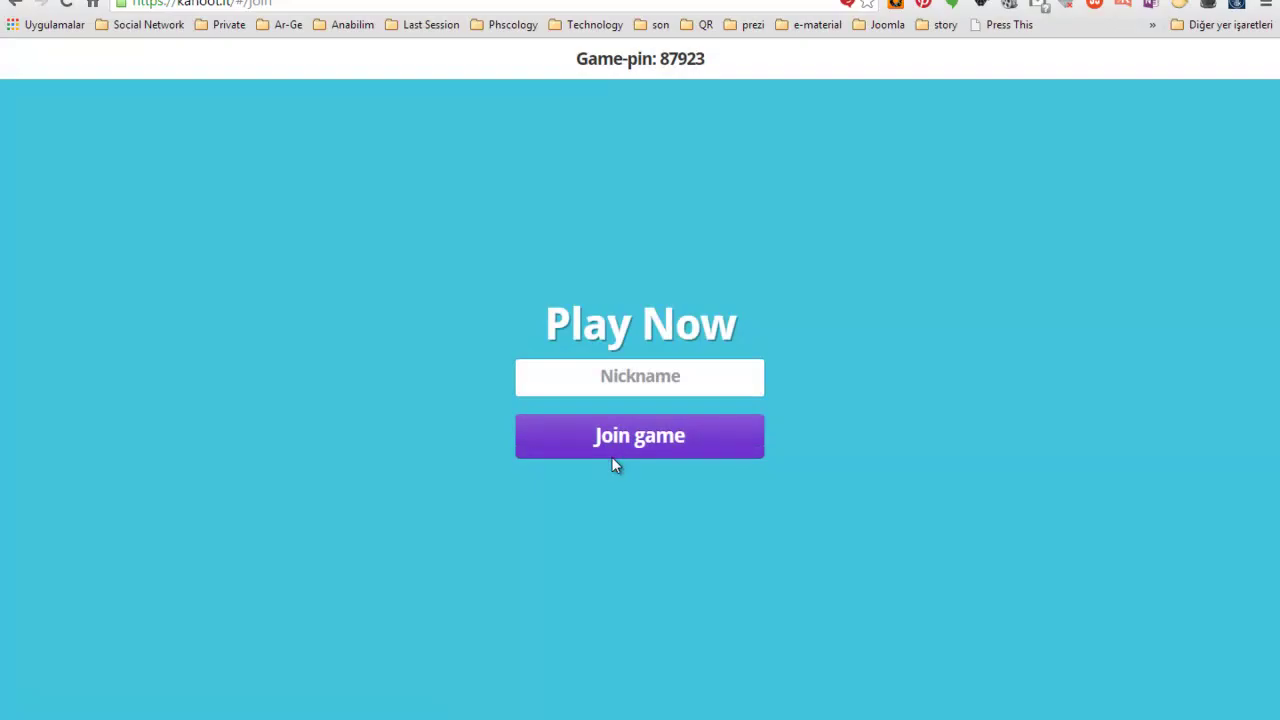
{"action": "left_click", "coordinate": [630, 371]}
{"action": "type", "text": "idosbidos"}
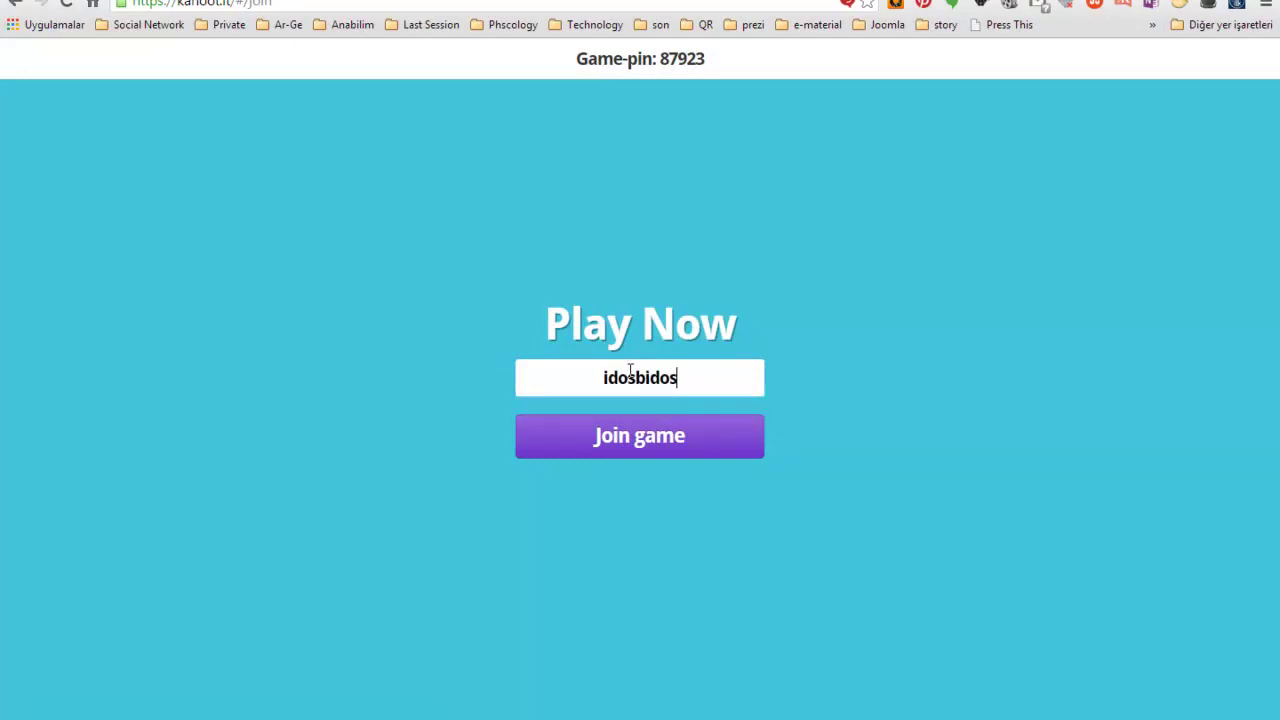
{"action": "left_click", "coordinate": [655, 450]}
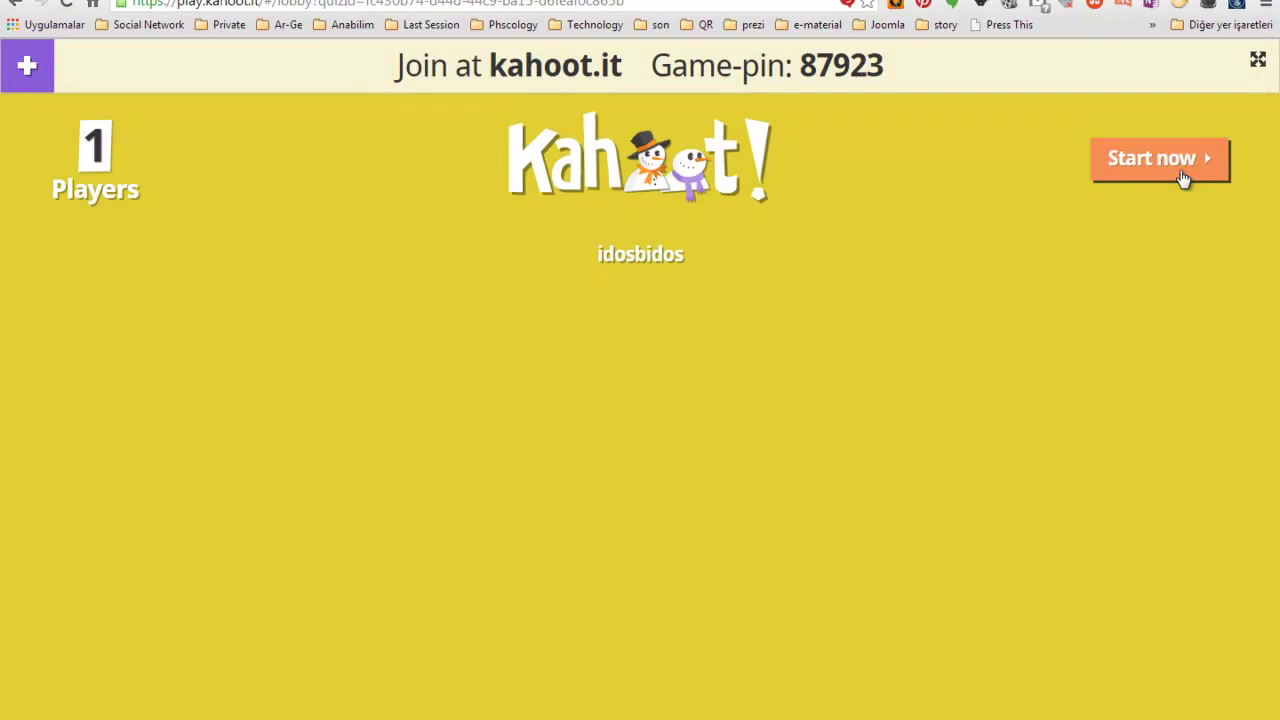
Start the game and switch back to the host screen showing question 1.
{"action": "left_click", "coordinate": [1185, 168]}
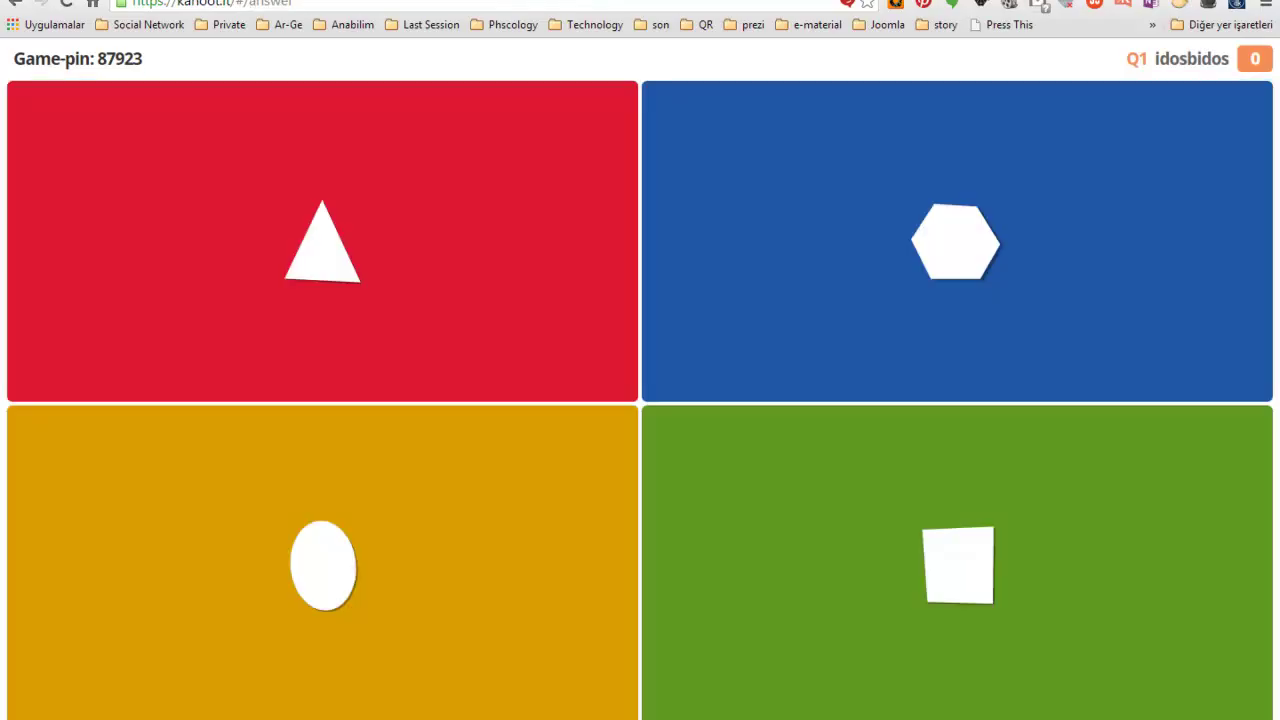
{"action": "key", "text": "ctrl+Tab"}
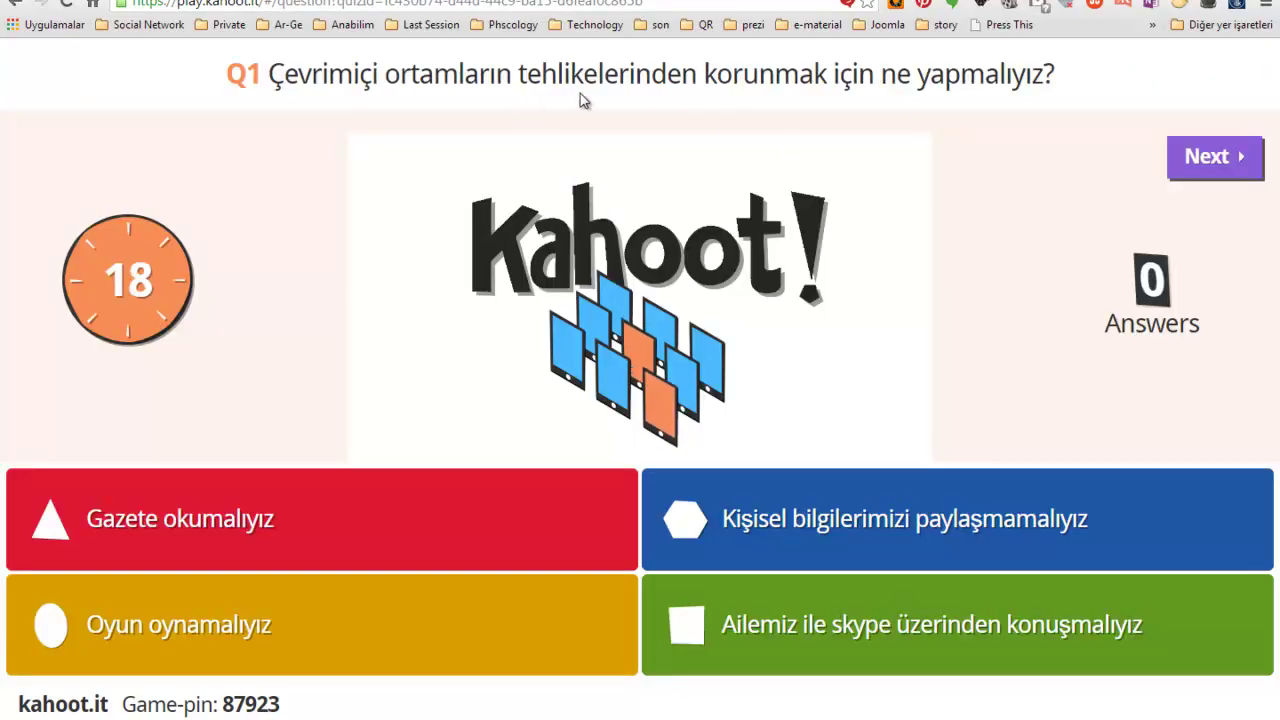